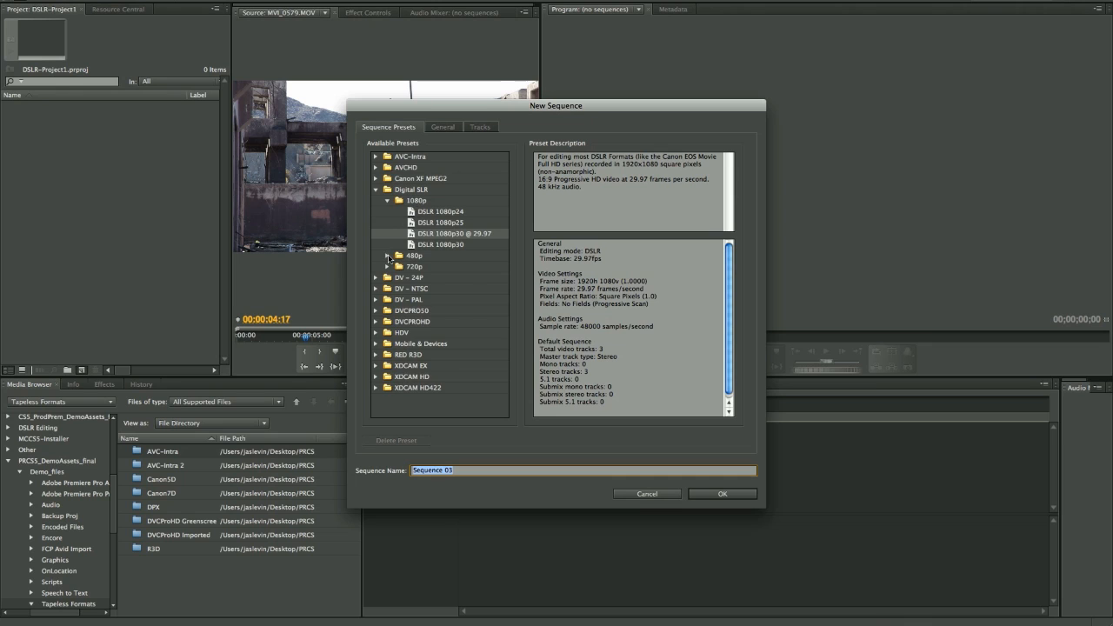
- Create a sequence named Mixed DSLR from the Digital SLR preset DSLR 1080p30, checking its general settings before confirming
left_click(387, 255)
left_click(388, 289)
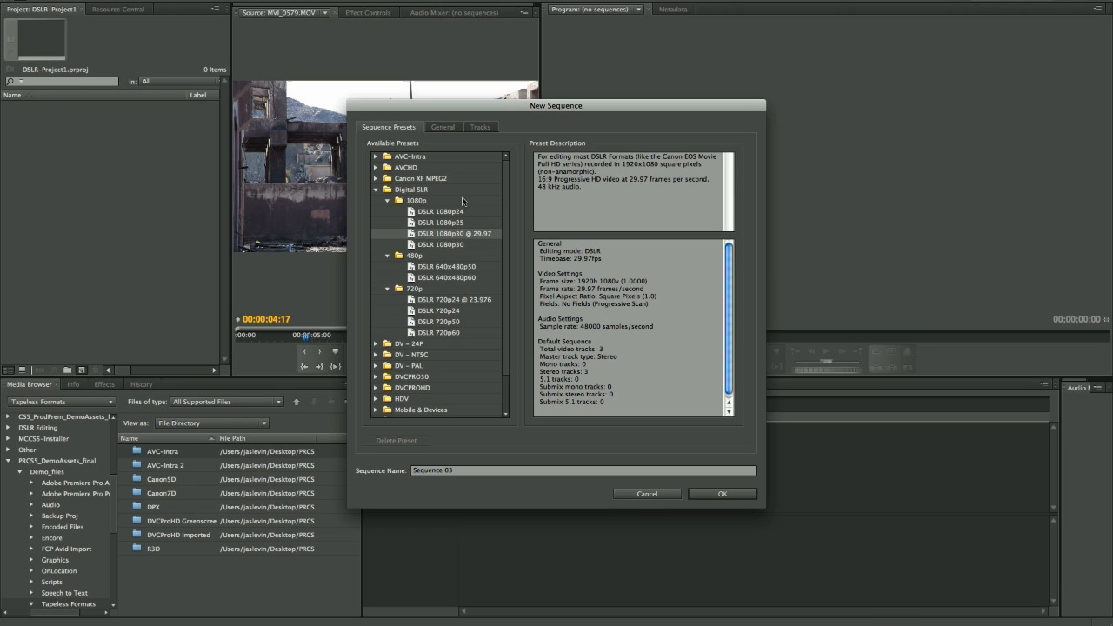
left_click(450, 246)
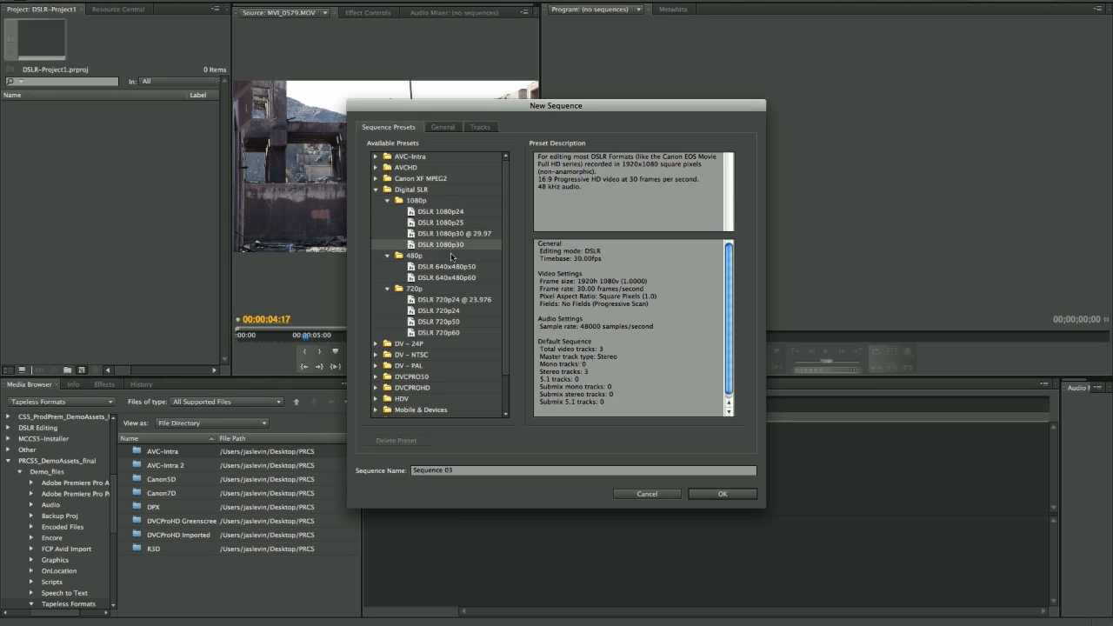
left_click(465, 470)
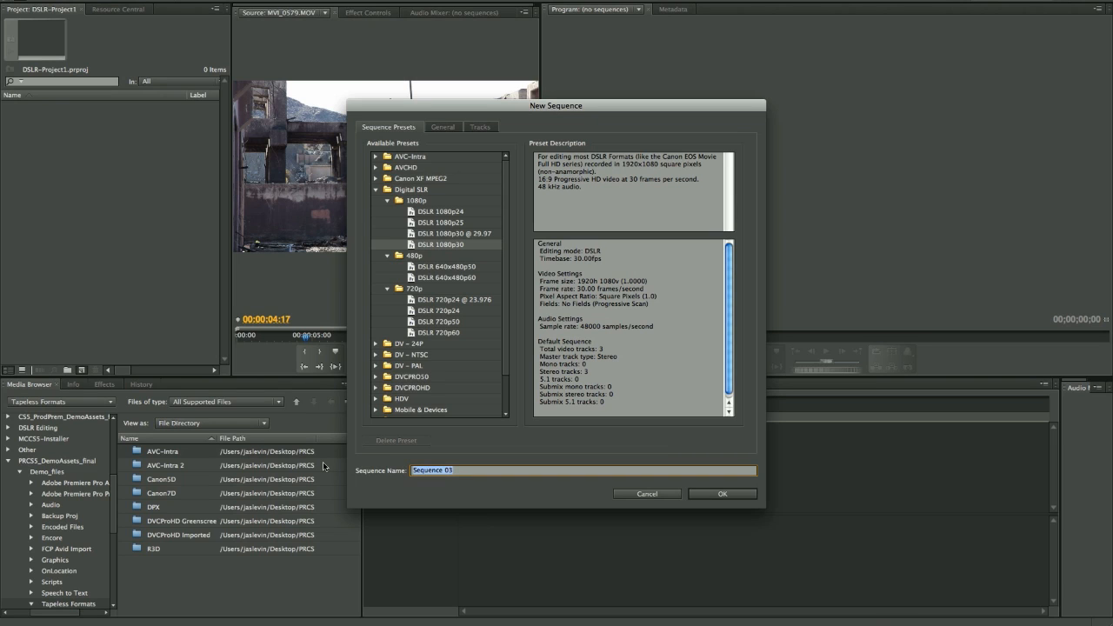
type("Mixed DSLR")
left_click(441, 127)
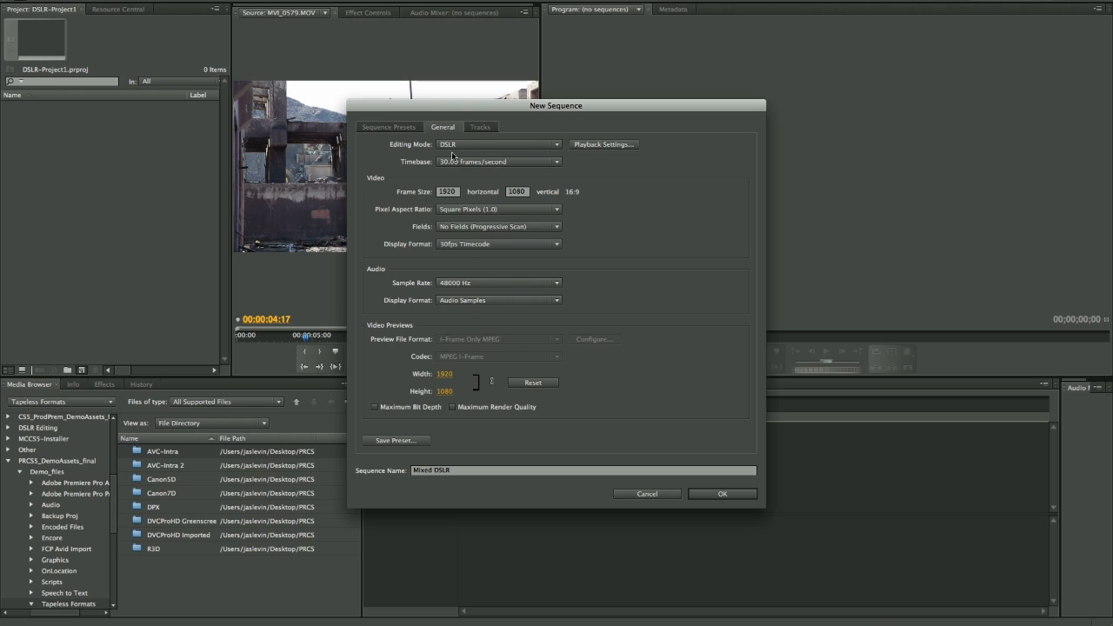
left_click(724, 494)
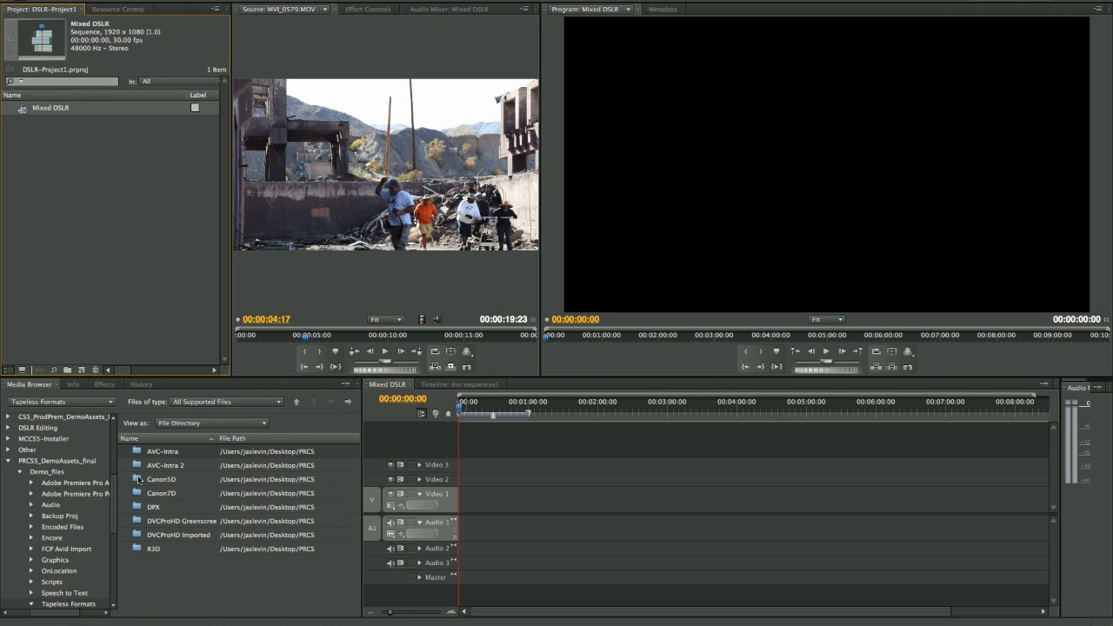
- Open MVI_0585.MOV from the Canon5D folder as source clip and set the source playback resolution to 1/4
double_click(138, 479)
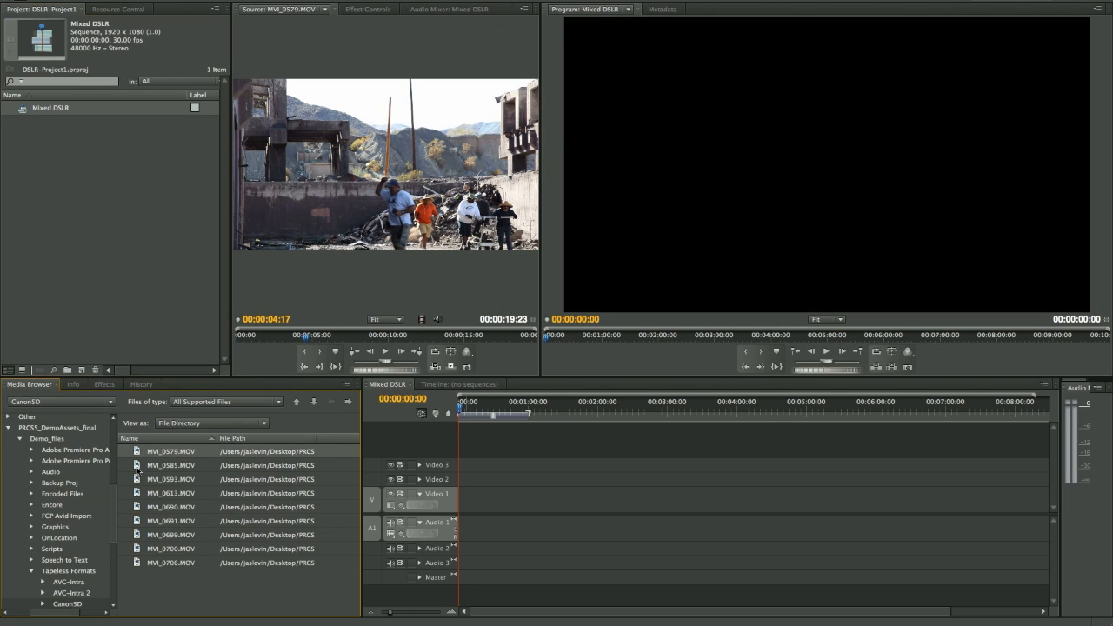
double_click(135, 464)
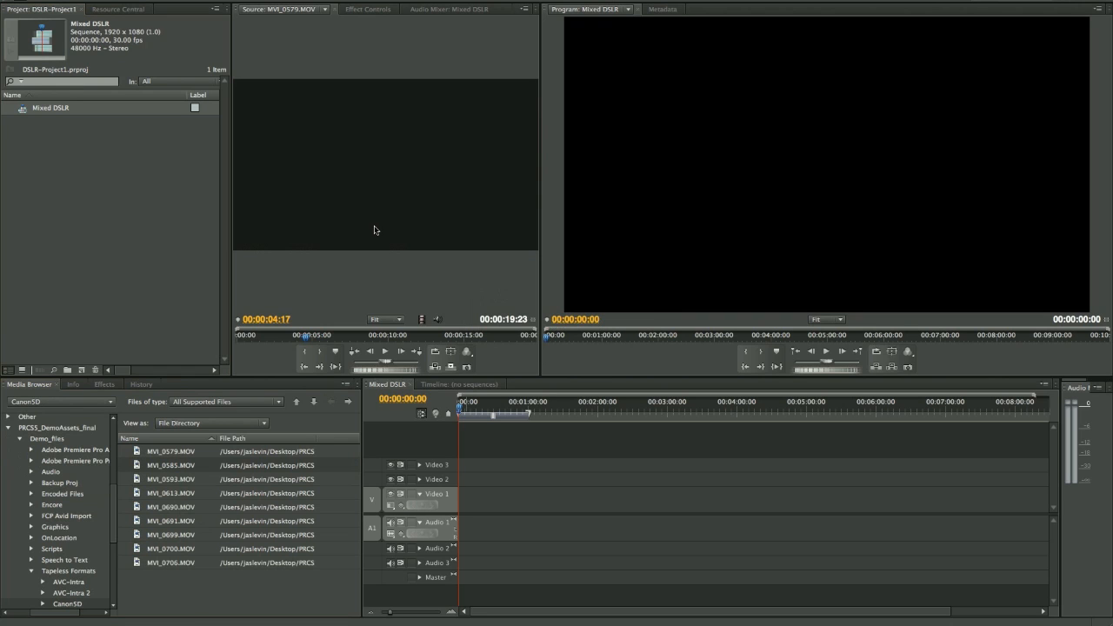
left_click(466, 351)
mouse_move(541, 513)
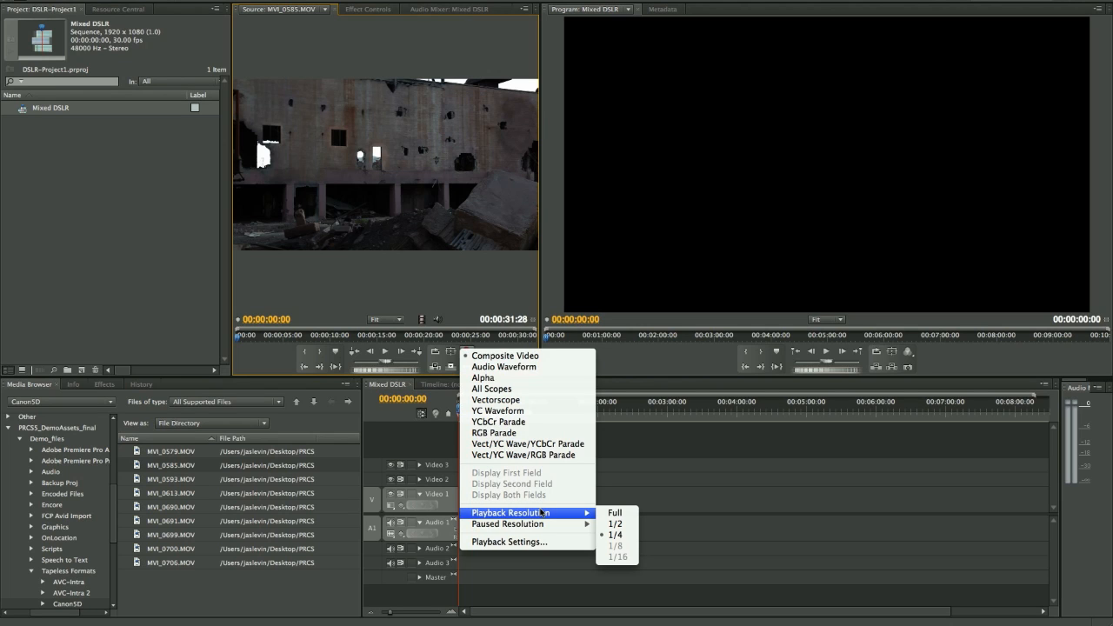
left_click(616, 536)
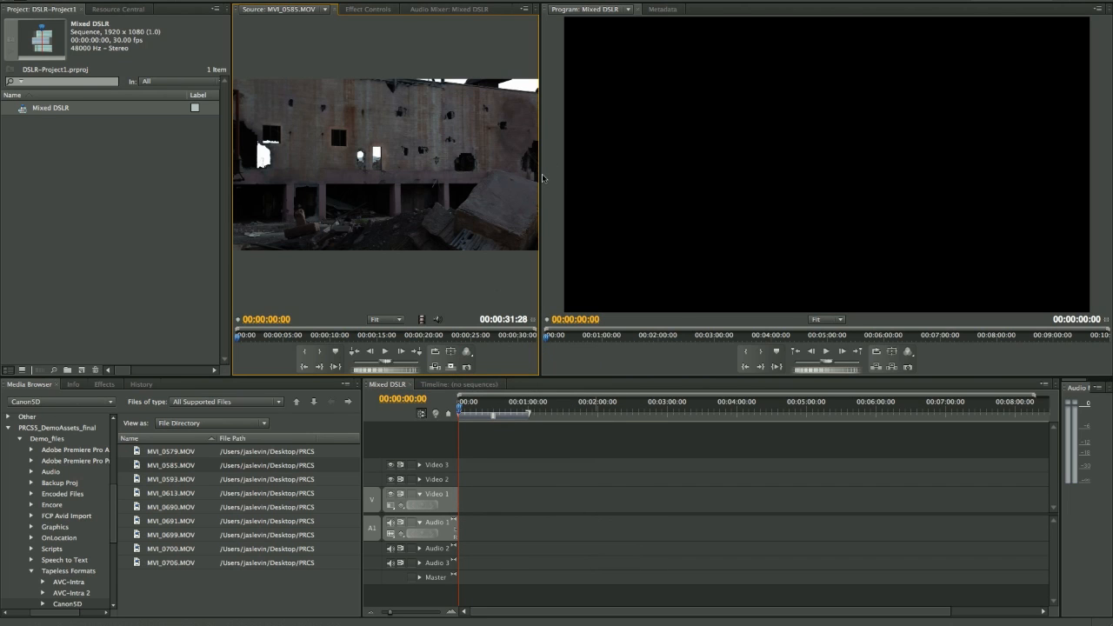
- Preview MVI_0585.MOV in a widened Source monitor up to about 00:00:12:05 and add the clip to the project
left_click_drag(539, 175, 671, 175)
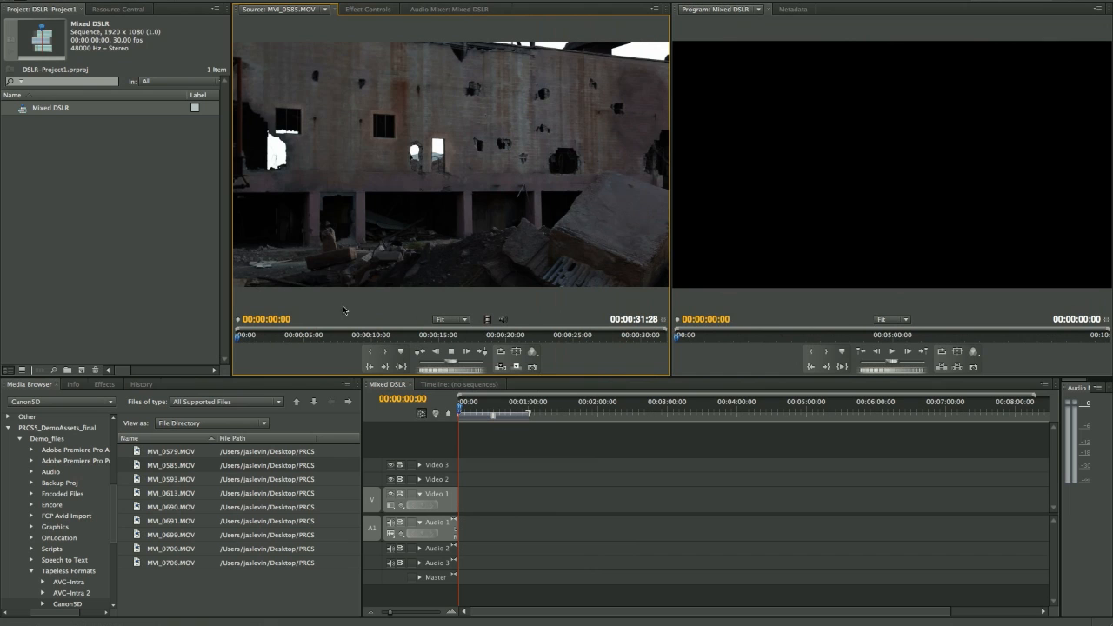
key("space")
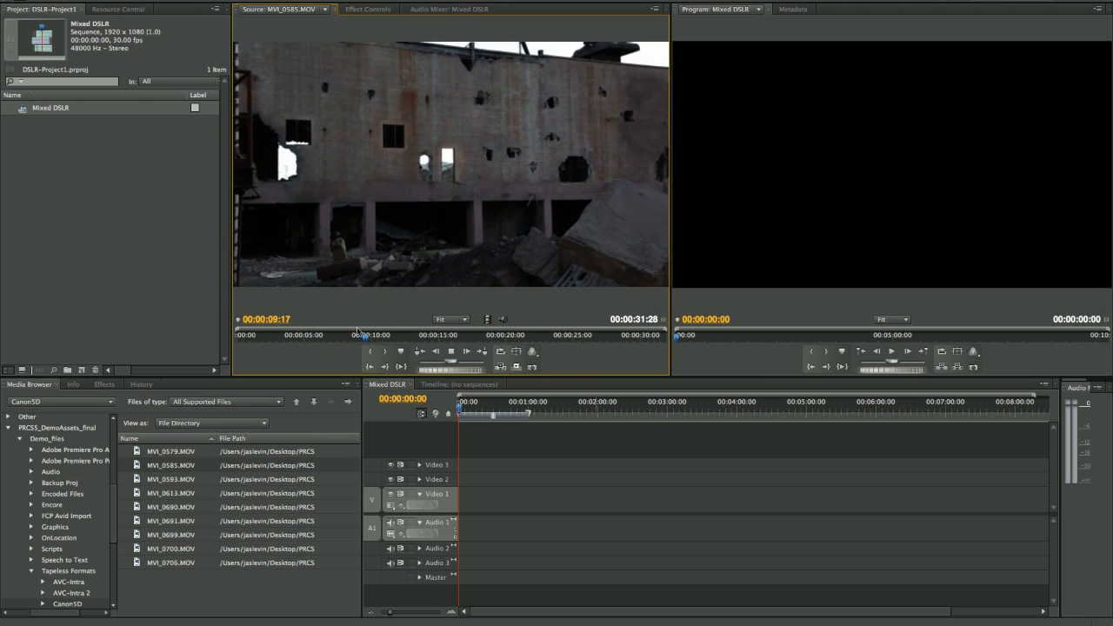
key("space")
left_click_drag(374, 339, 401, 340)
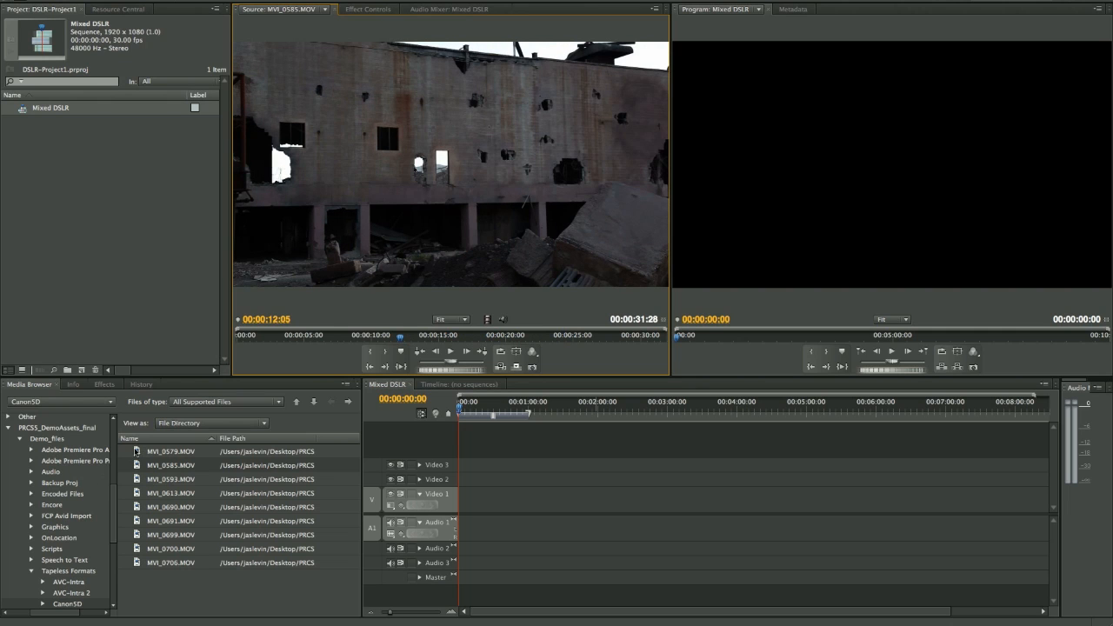
left_click_drag(137, 451, 64, 262)
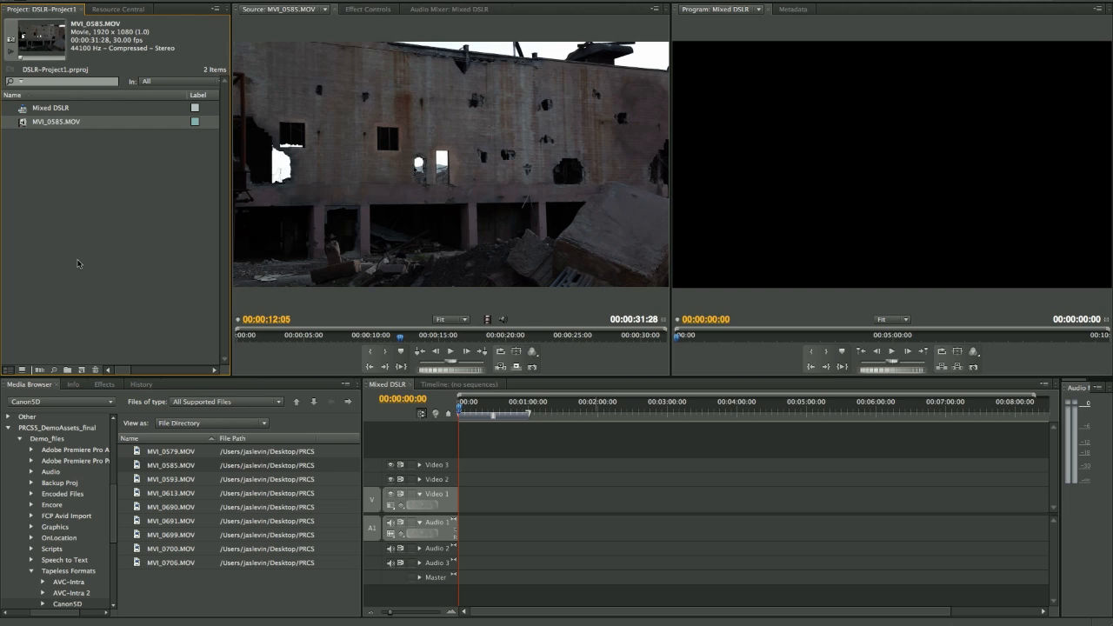
- Open MVI_0579.MOV from the Canon5D folder as source clip with playback resolution at 1/4
double_click(138, 452)
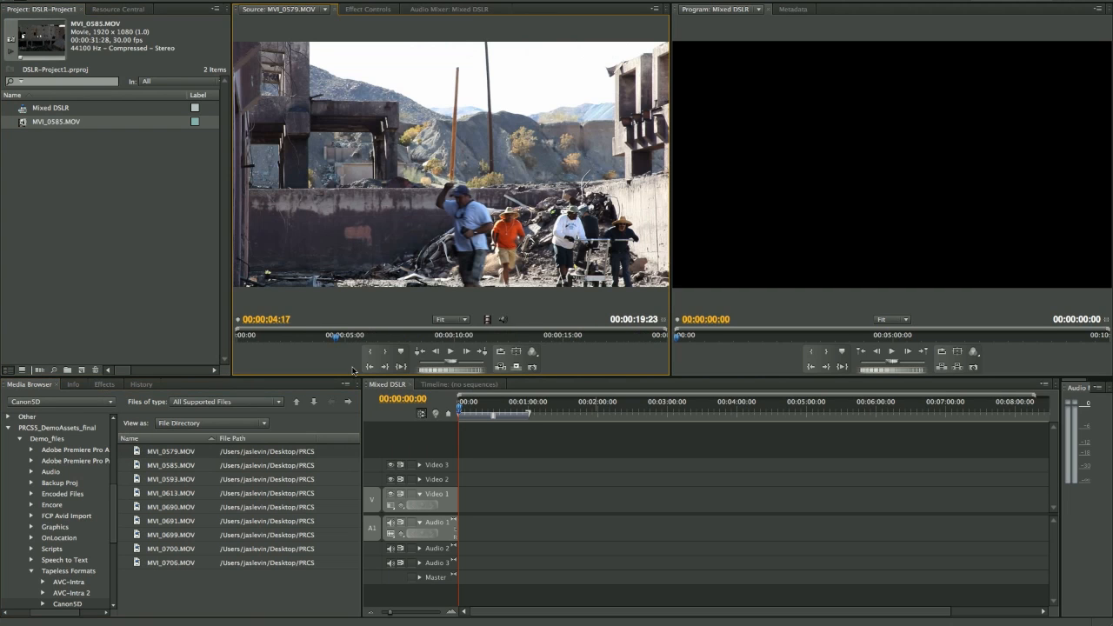
left_click(533, 352)
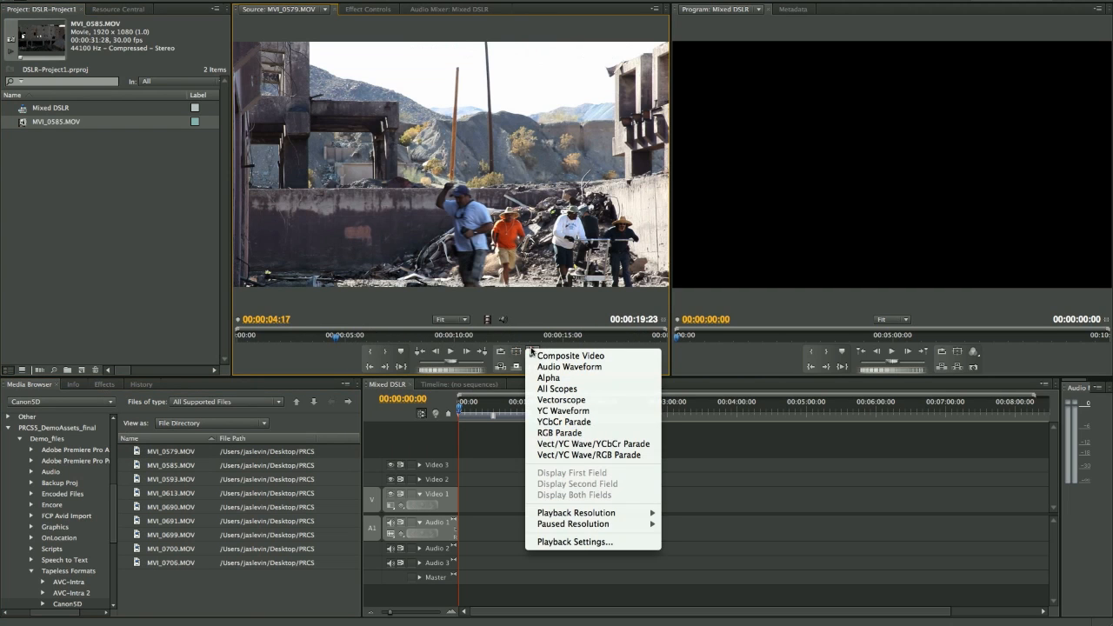
mouse_move(600, 513)
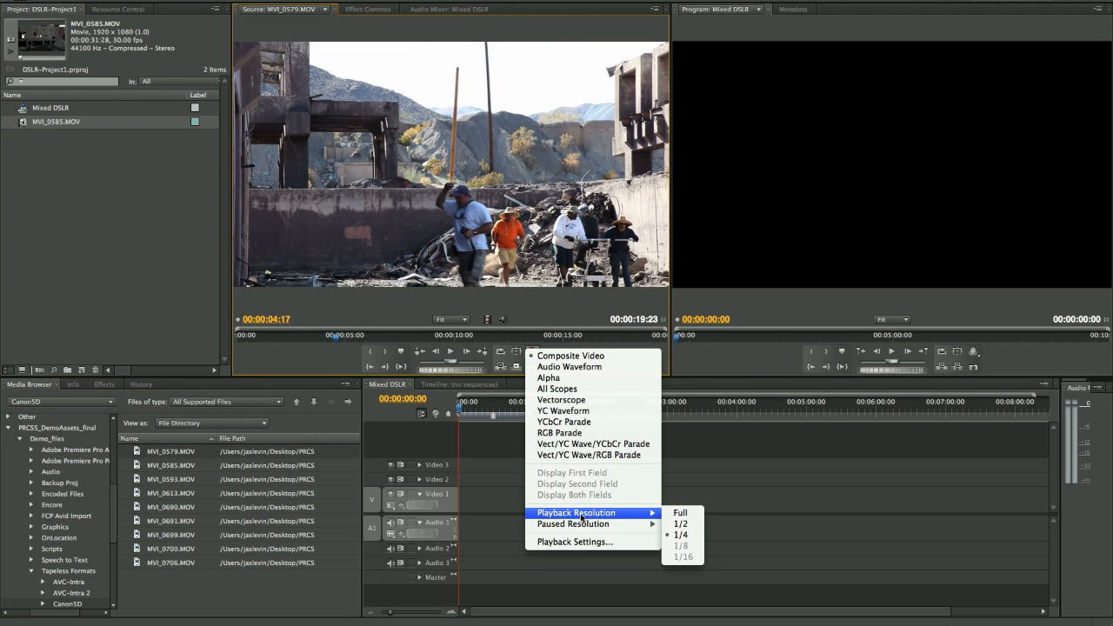
left_click(683, 538)
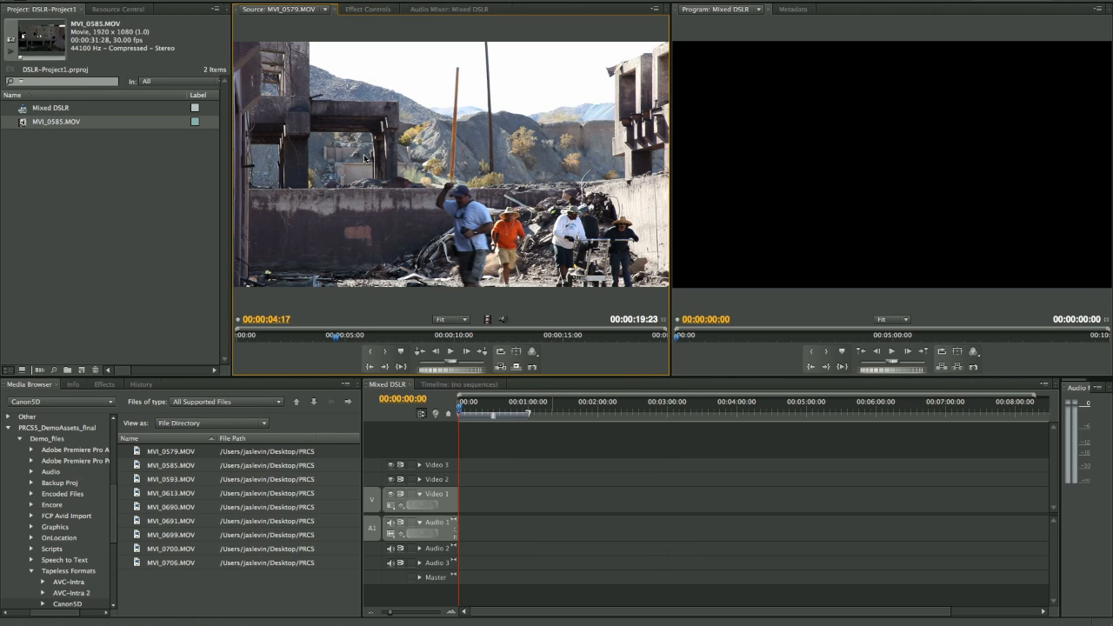
- Play MVI_0579.MOV in the maximized Source monitor, pausing during the explosion and again at about 00:00:15:08
key("space")
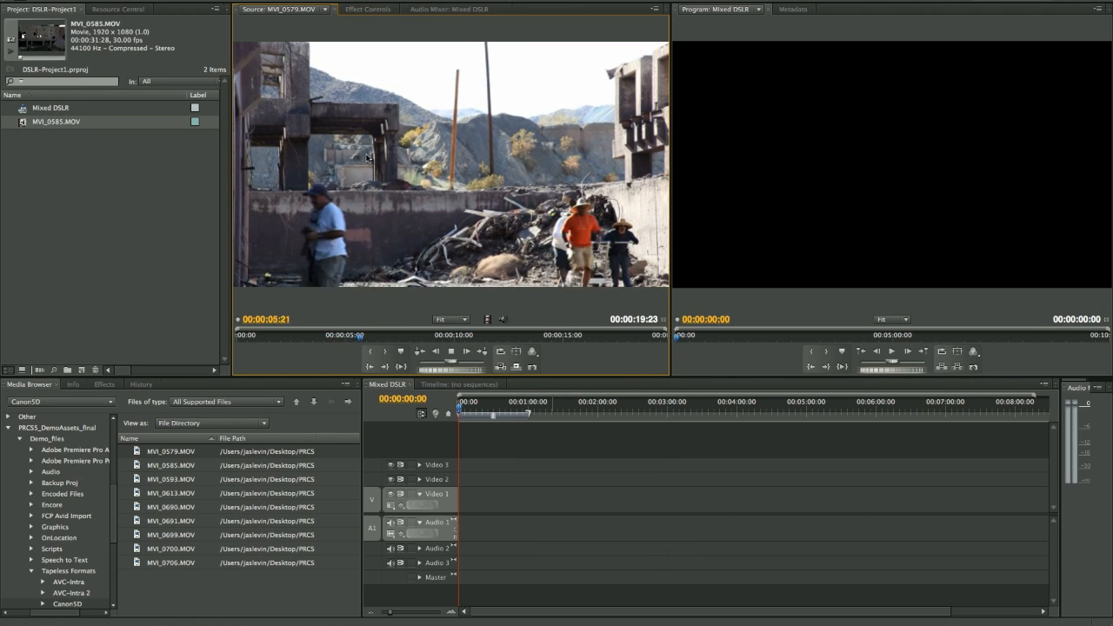
key("grave")
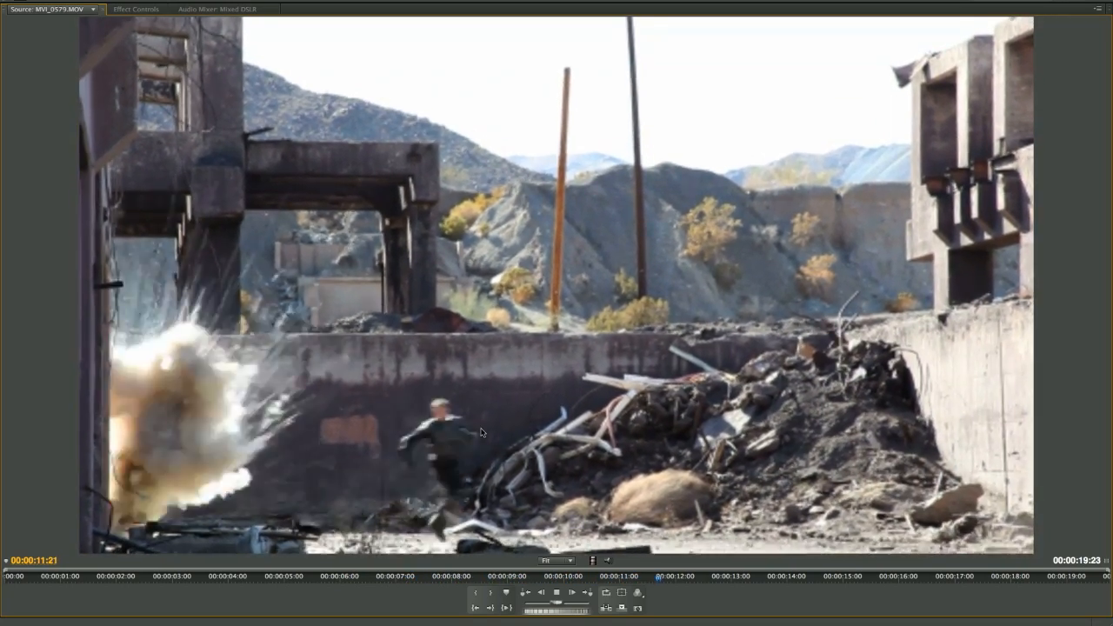
key("space")
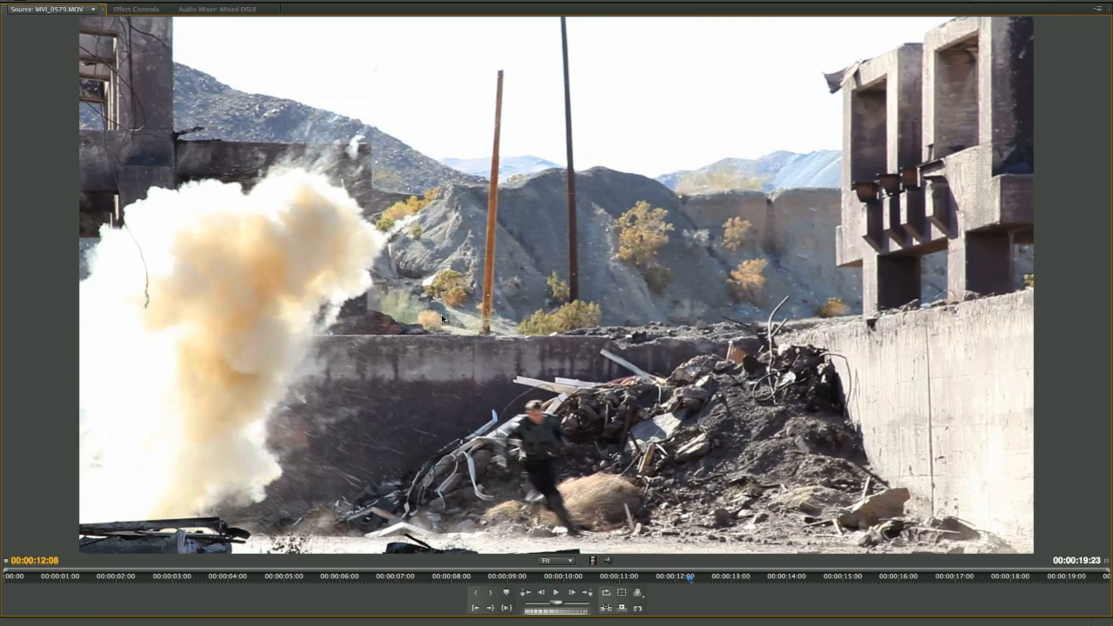
left_click(636, 593)
mouse_move(683, 601)
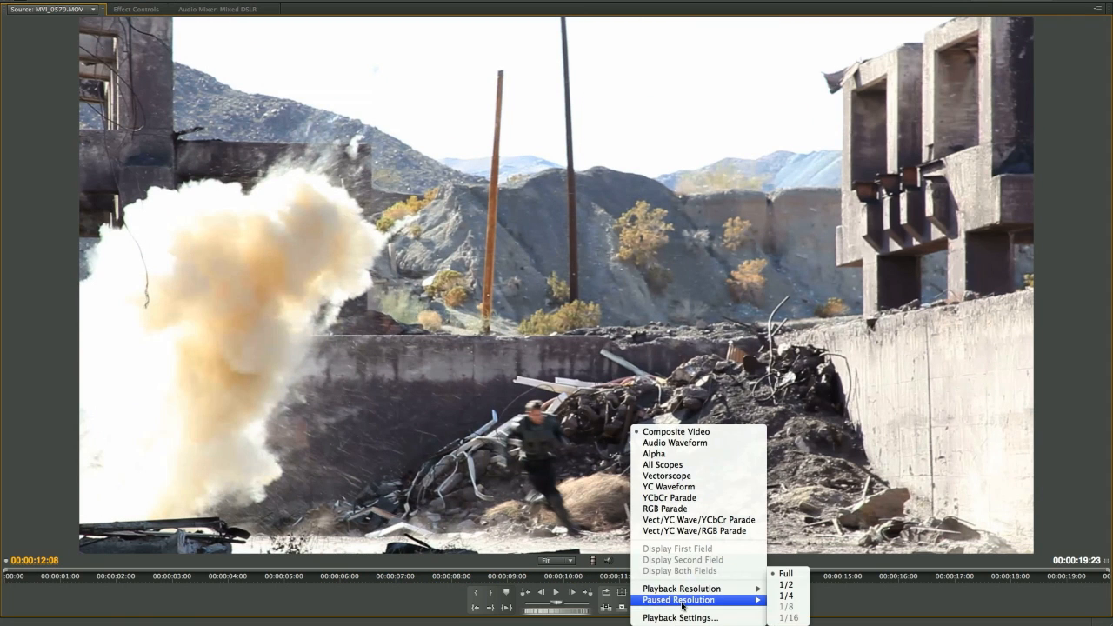
left_click(528, 436)
key("space")
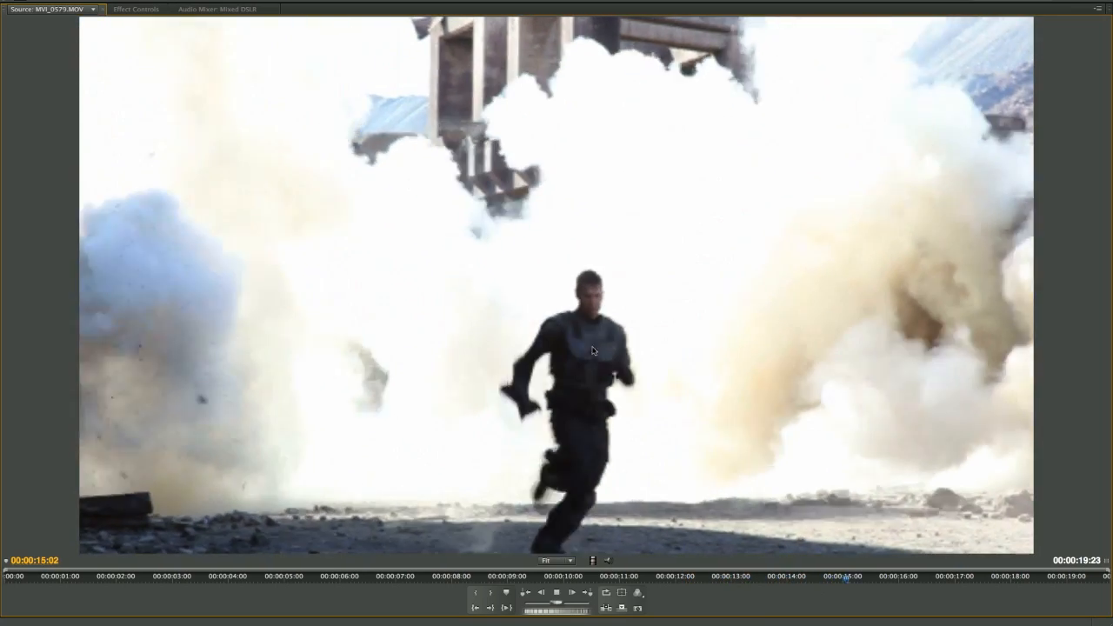
key("space")
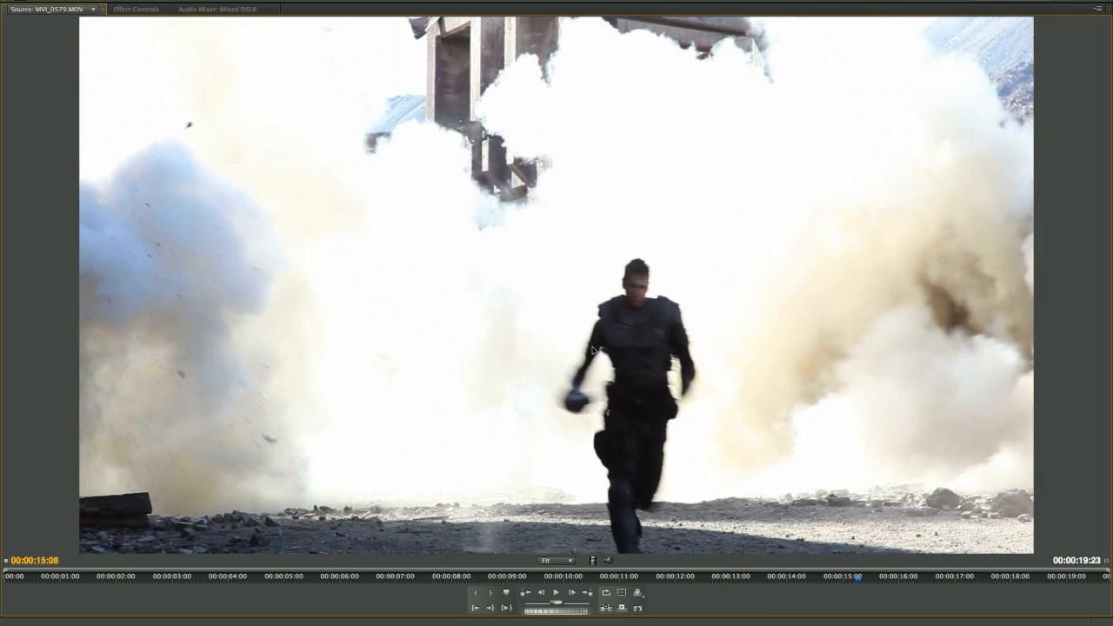
- Restore the normal panel layout and place MVI_0579.MOV at the start of Video 1 in the Mixed DSLR sequence
key("grave")
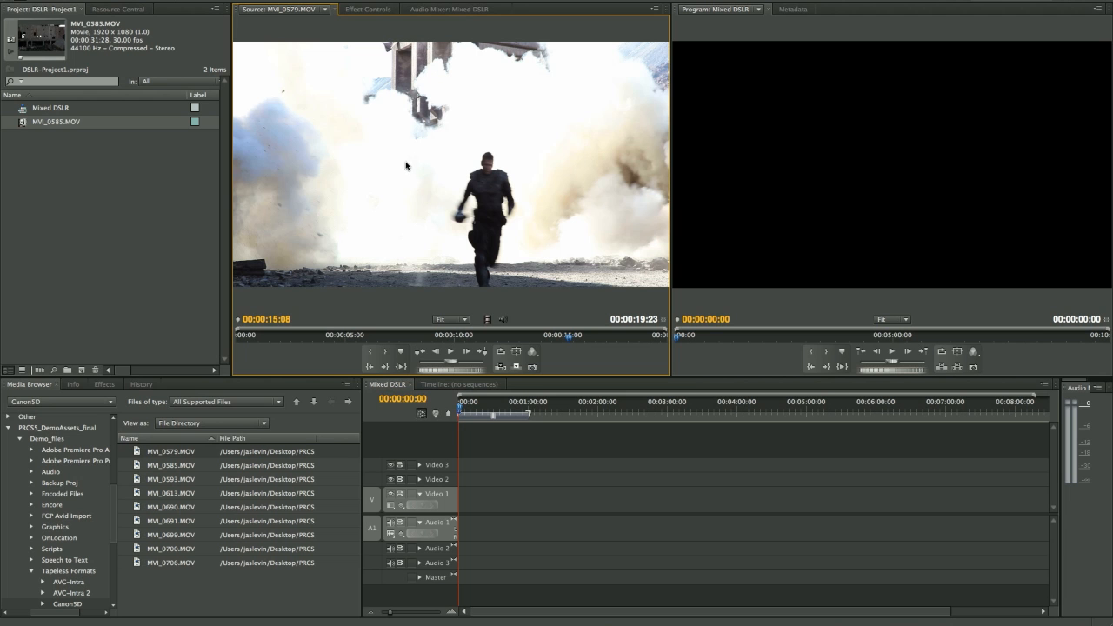
left_click_drag(403, 163, 459, 514)
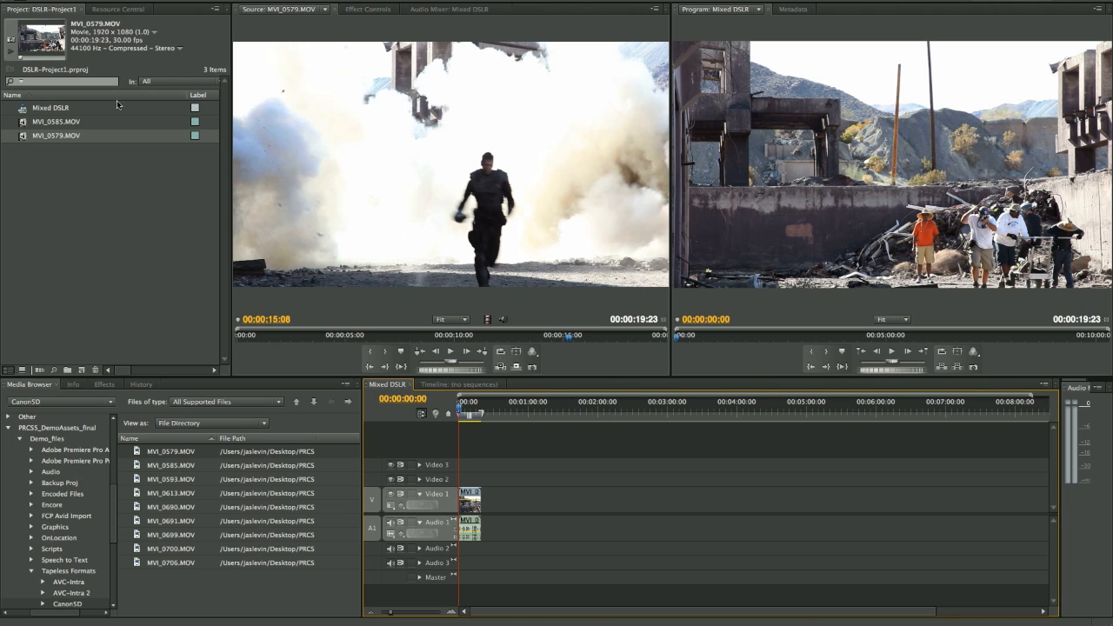
- Open MVI_0263.MOV from the Canon7D folder as source clip and set the source playback resolution to 1/2
left_click(296, 402)
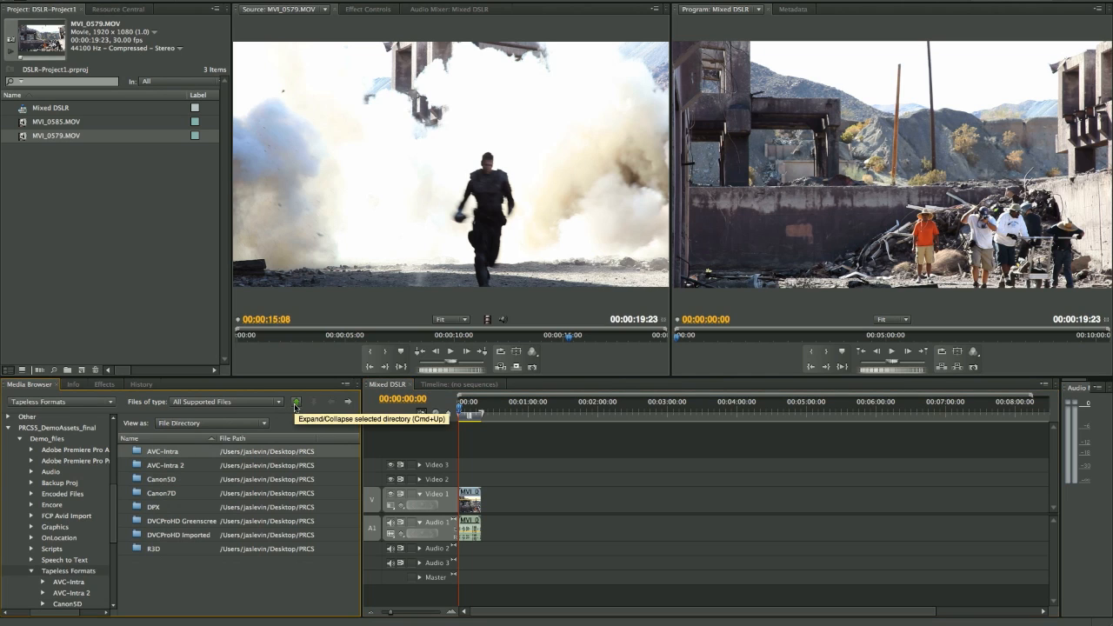
double_click(139, 494)
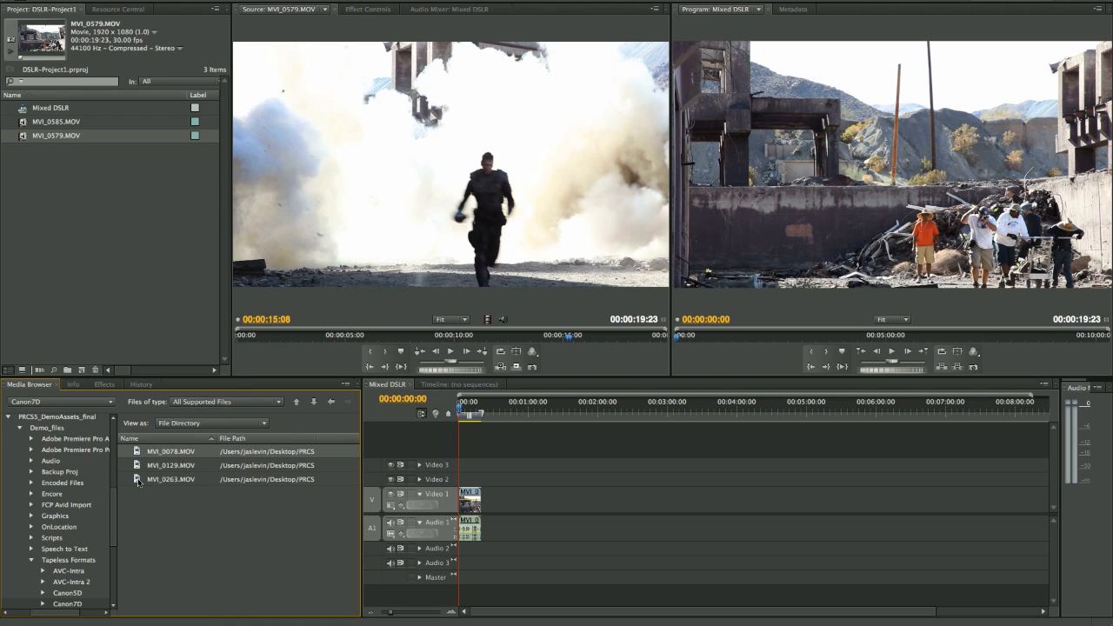
double_click(137, 482)
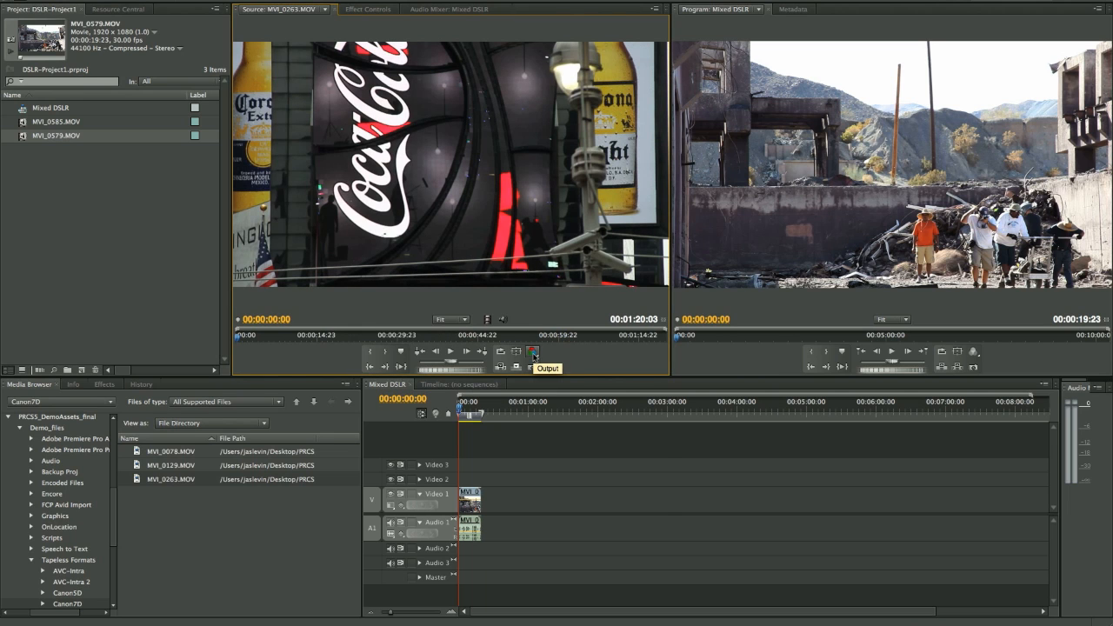
left_click(533, 357)
mouse_move(578, 514)
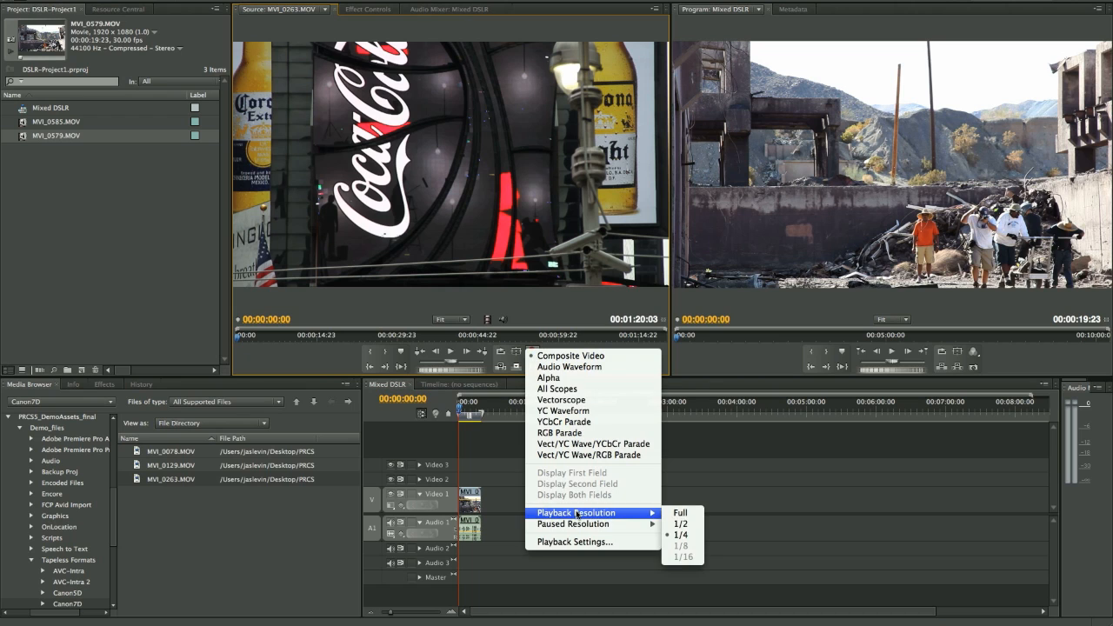
left_click(682, 525)
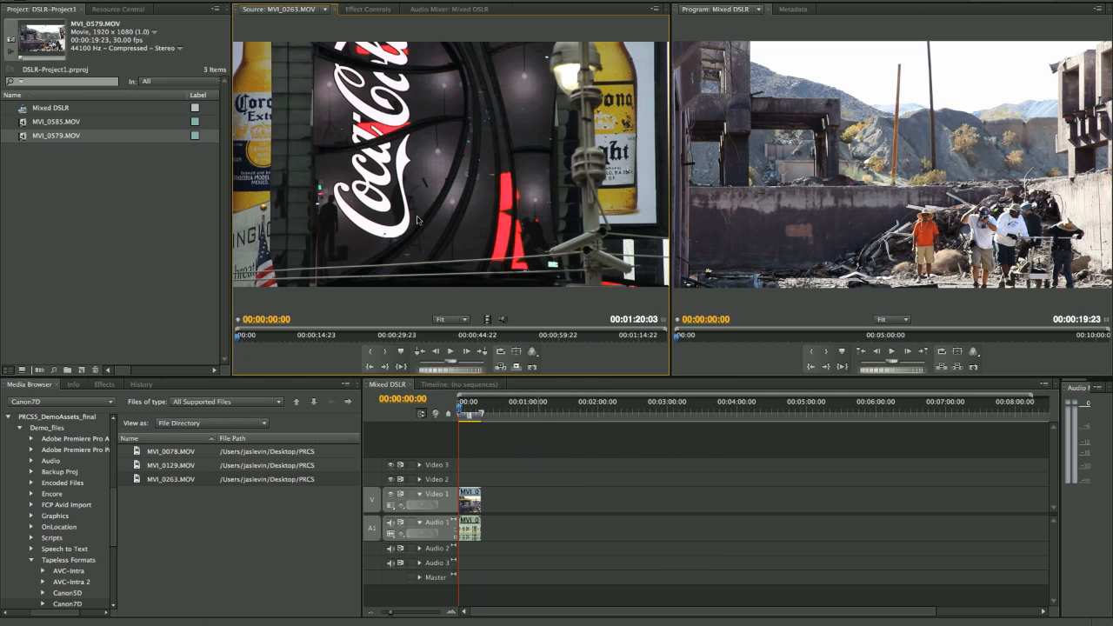
- Play MVI_0263.MOV in the maximized Source monitor, pausing at about 00:00:04:02 and 00:00:04:17
key("space")
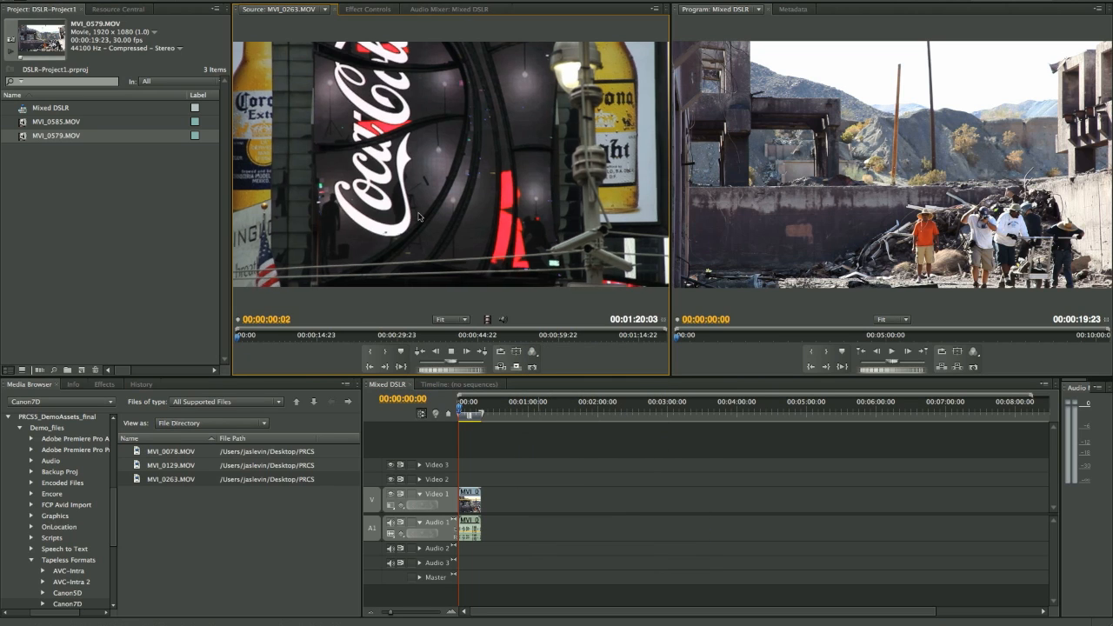
key("grave")
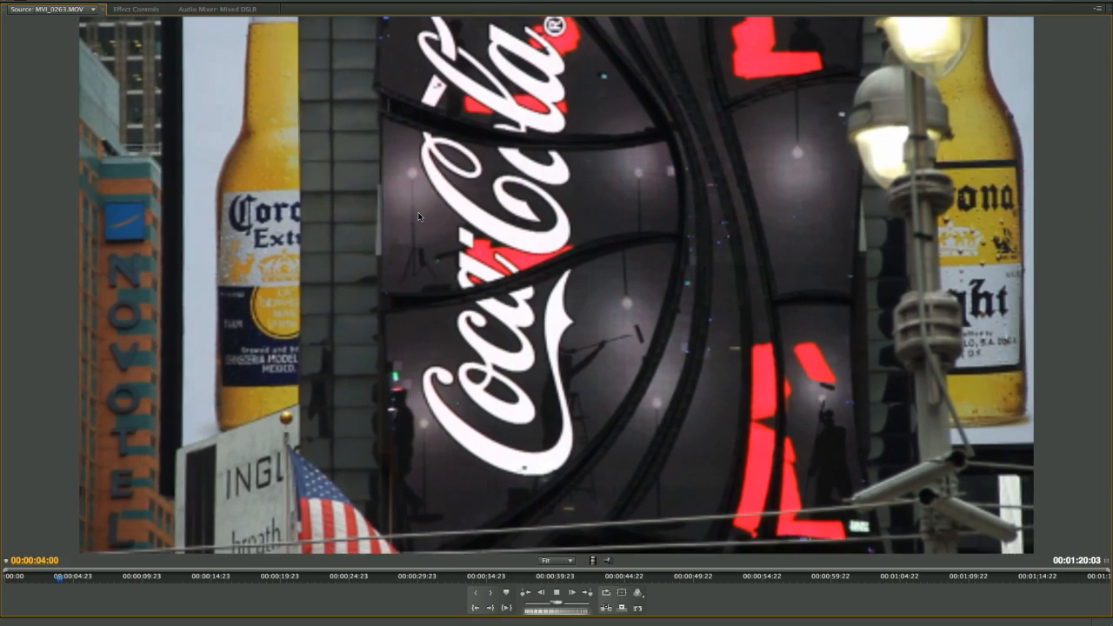
key("space")
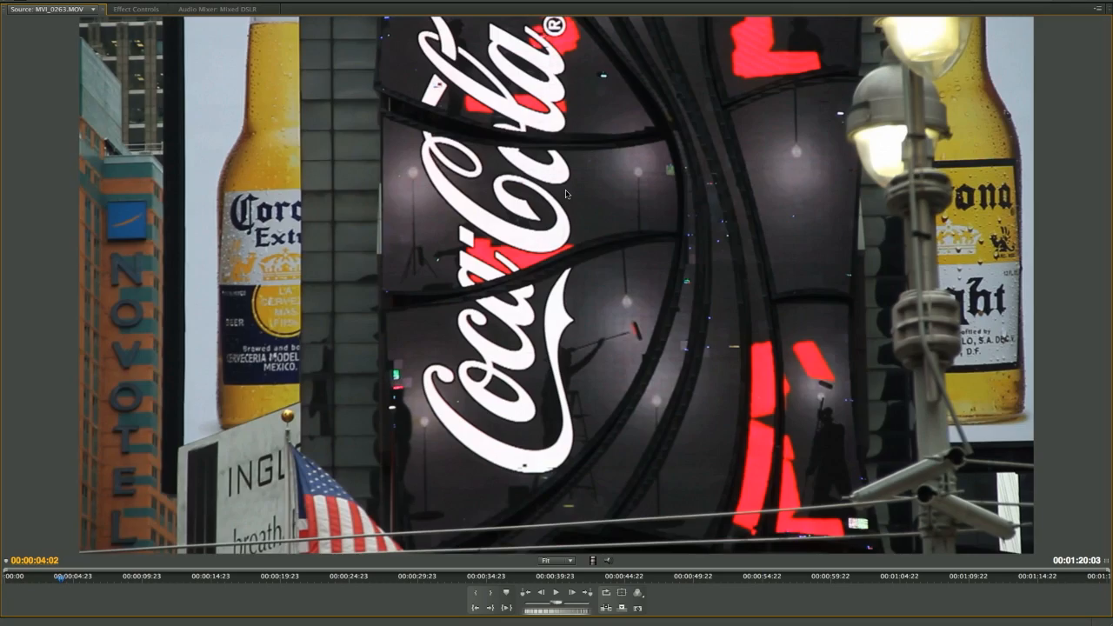
key("space")
key("space")
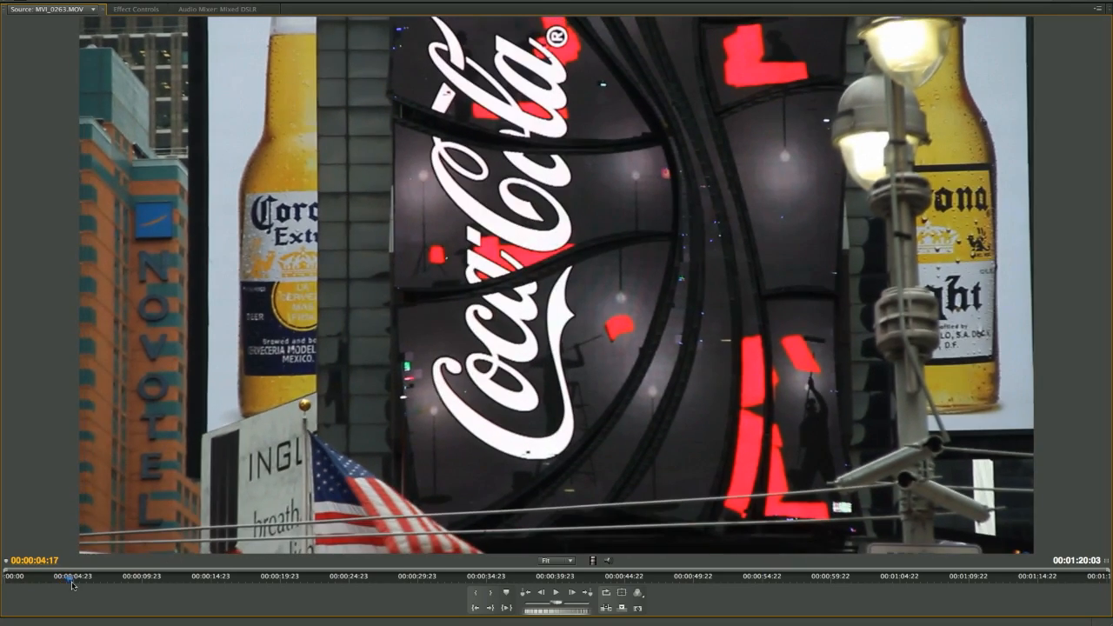
- Mark MVI_0263.MOV from about 00:00:19 to 00:00:30:13 and place that range directly after MVI_0579.MOV on Video 1
left_click_drag(73, 584, 427, 575)
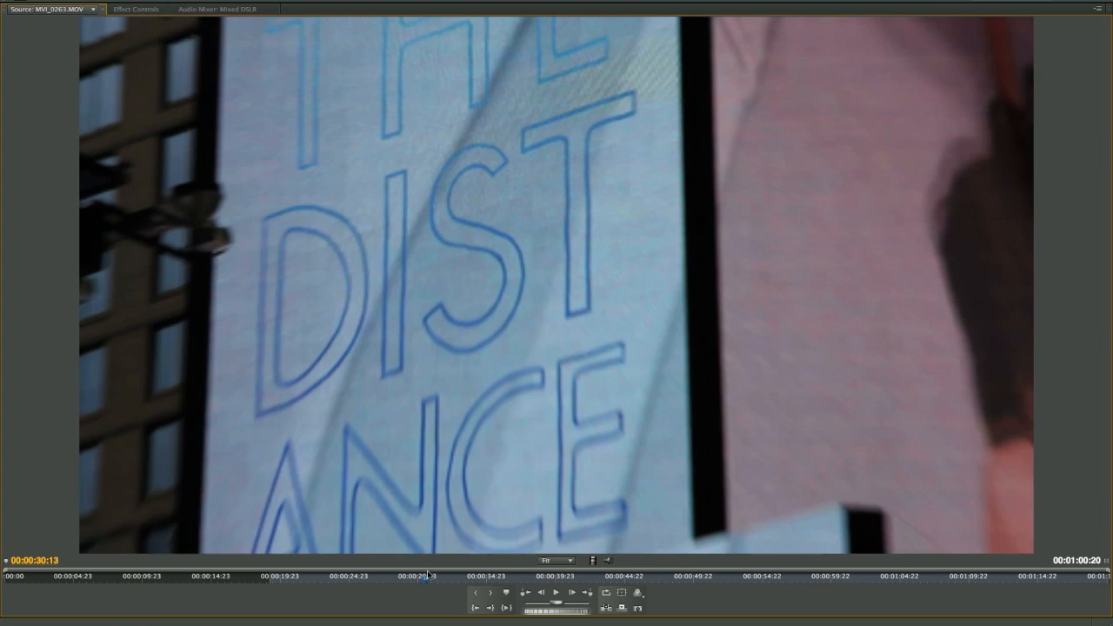
key("o")
key("grave")
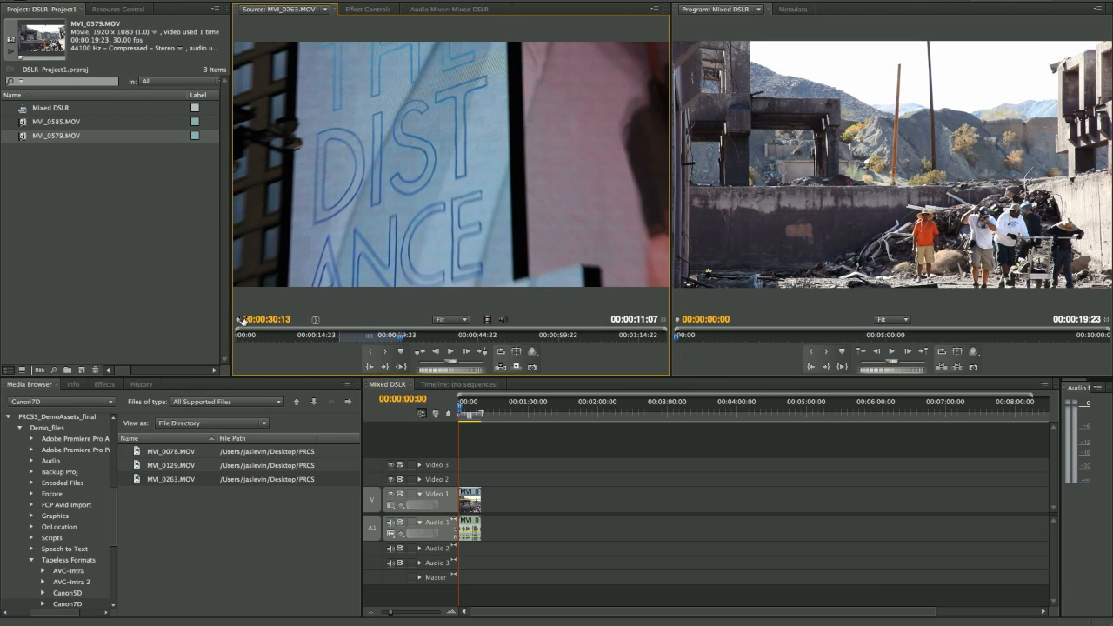
left_click_drag(375, 170, 484, 502)
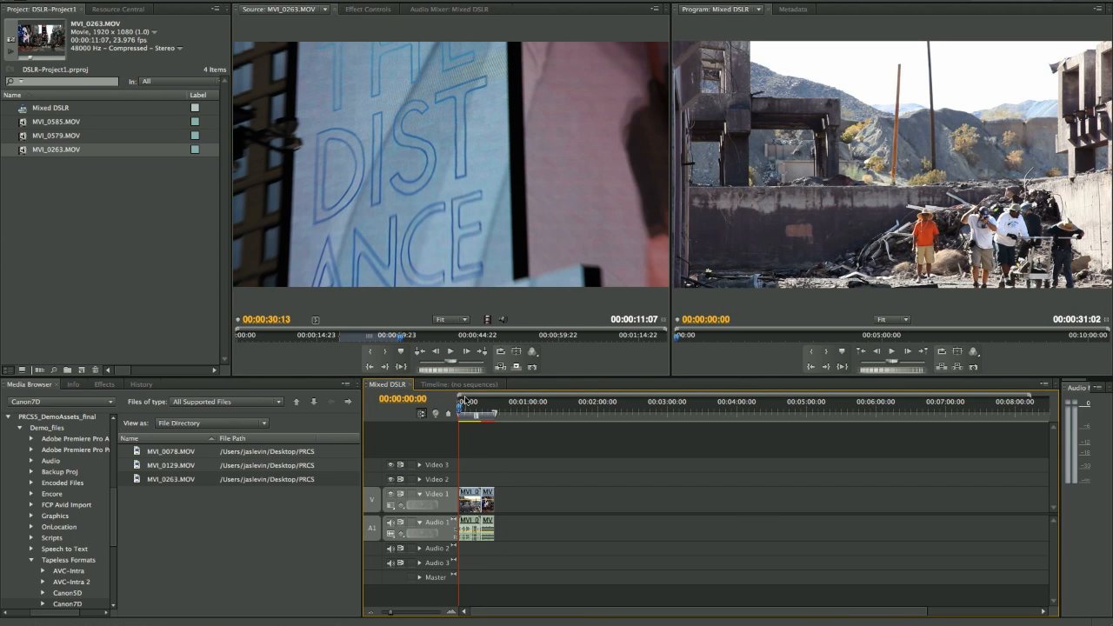
- Fit the whole Mixed DSLR sequence in the timeline and play from the end of MVI_0579.MOV into MVI_0263.MOV
key("backslash")
left_click_drag(460, 407, 731, 425)
key("space")
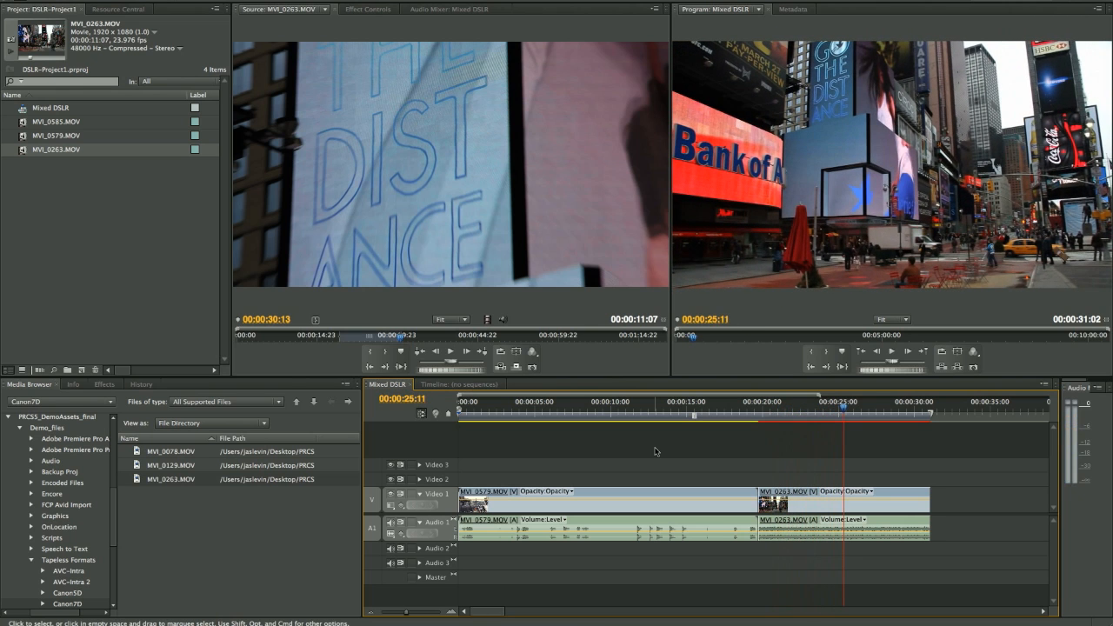
- Open MVI_0078.MOV from the Canon7D folder as the source clip
left_click(296, 401)
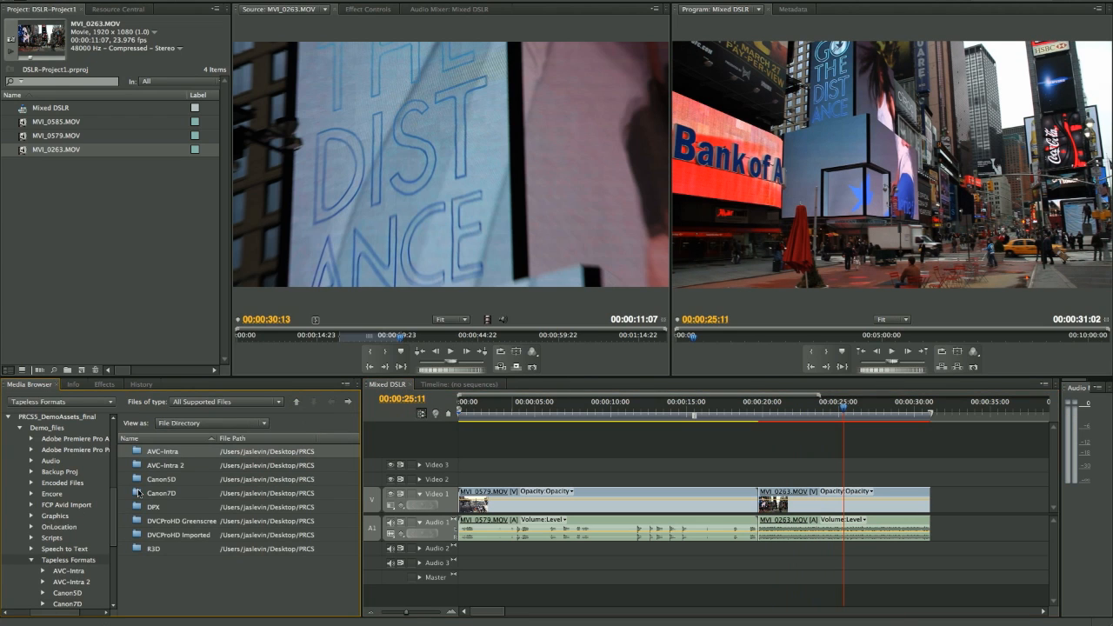
double_click(141, 494)
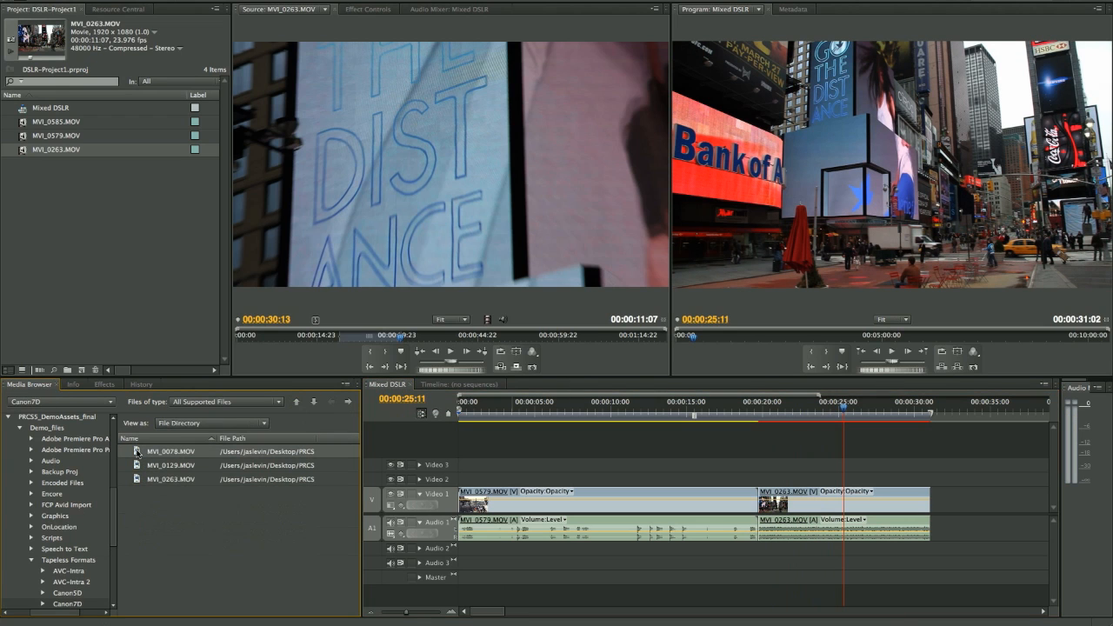
double_click(136, 452)
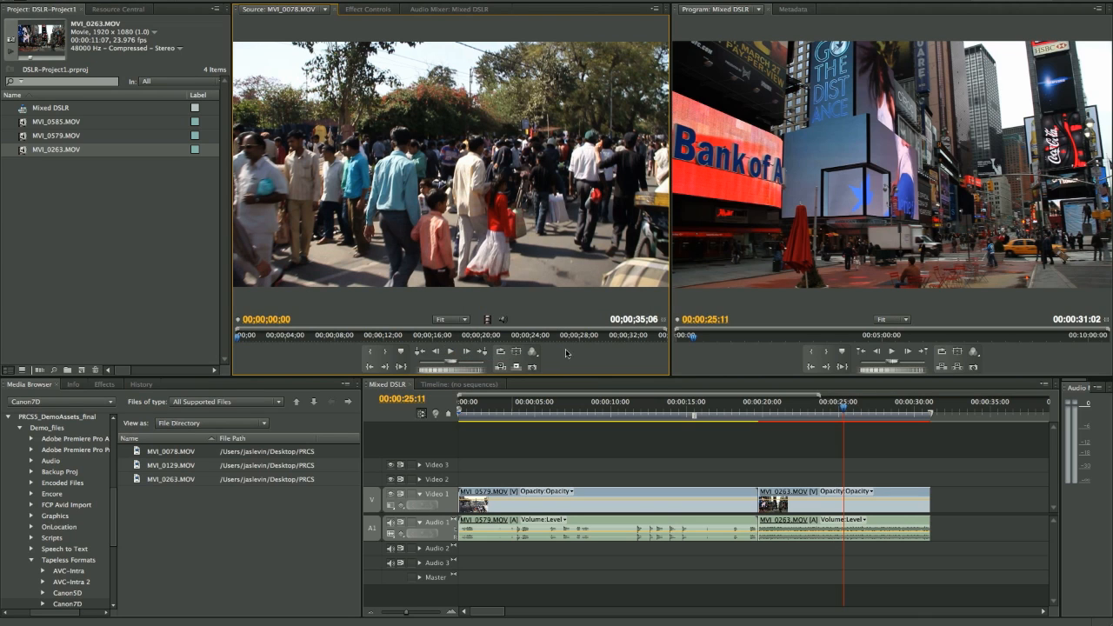
- Check the source playback resolution options, play MVI_0078.MOV to 00;00;05;04 and add the clip to the project
left_click(531, 351)
mouse_move(558, 514)
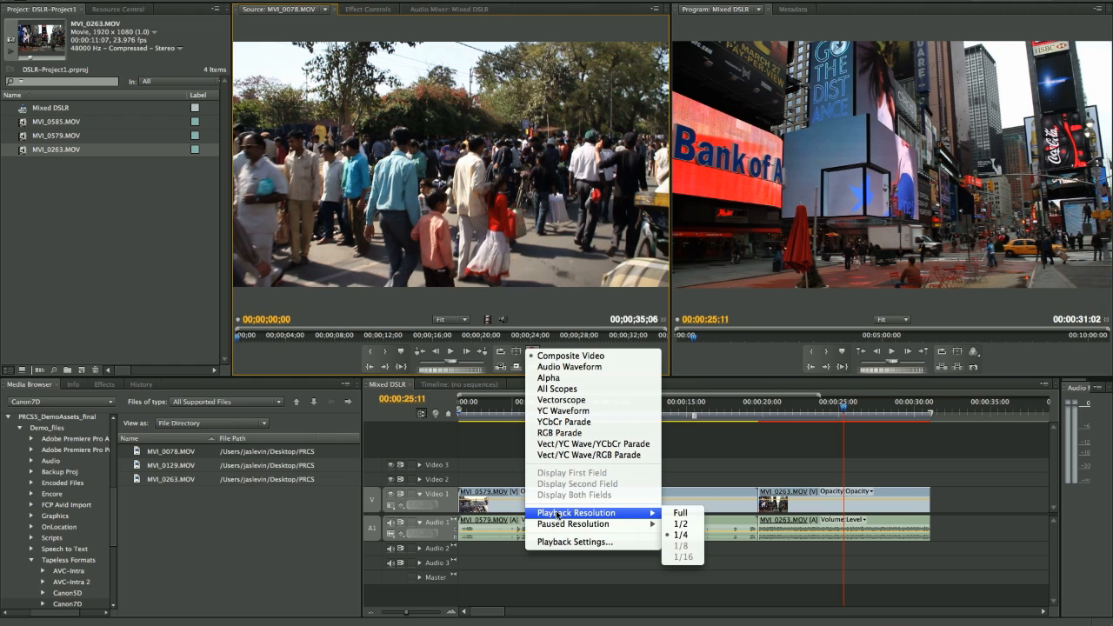
left_click(449, 349)
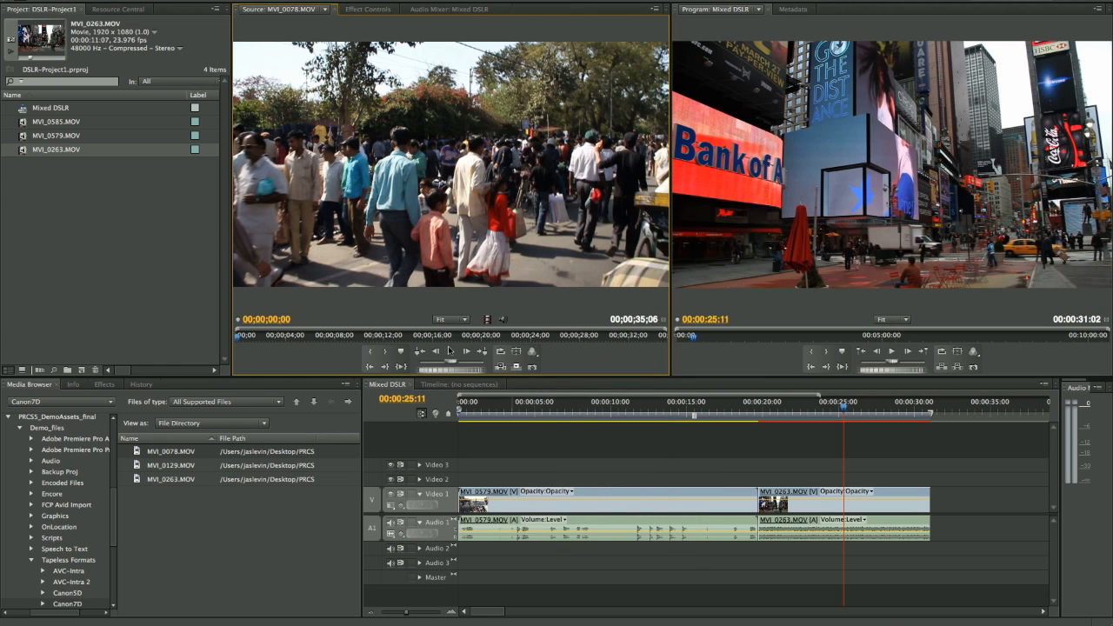
left_click(450, 351)
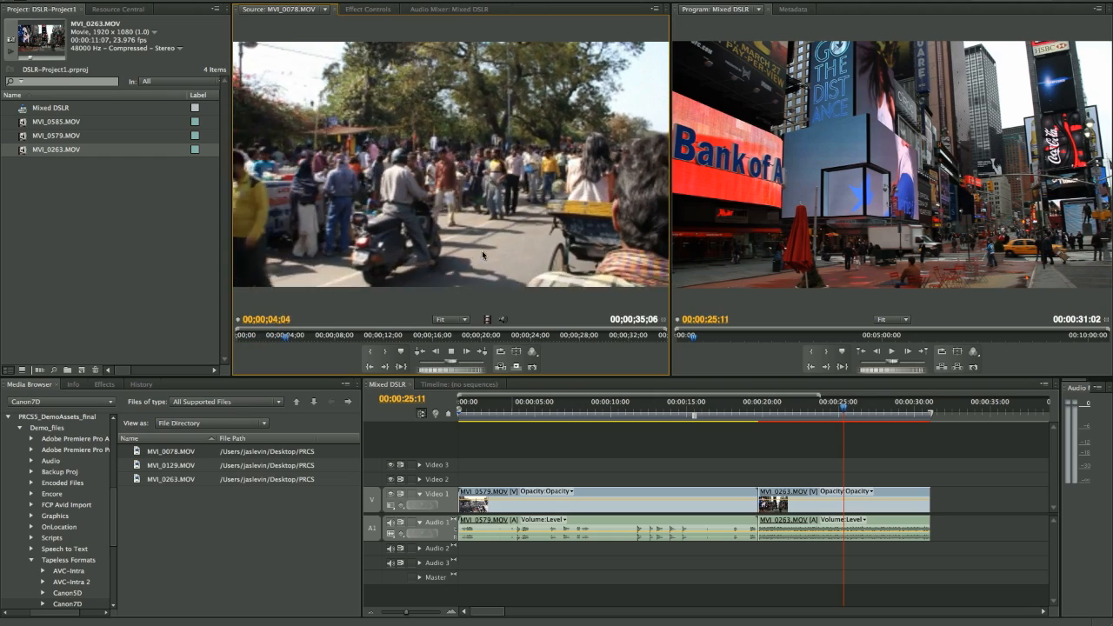
left_click_drag(483, 118, 88, 265)
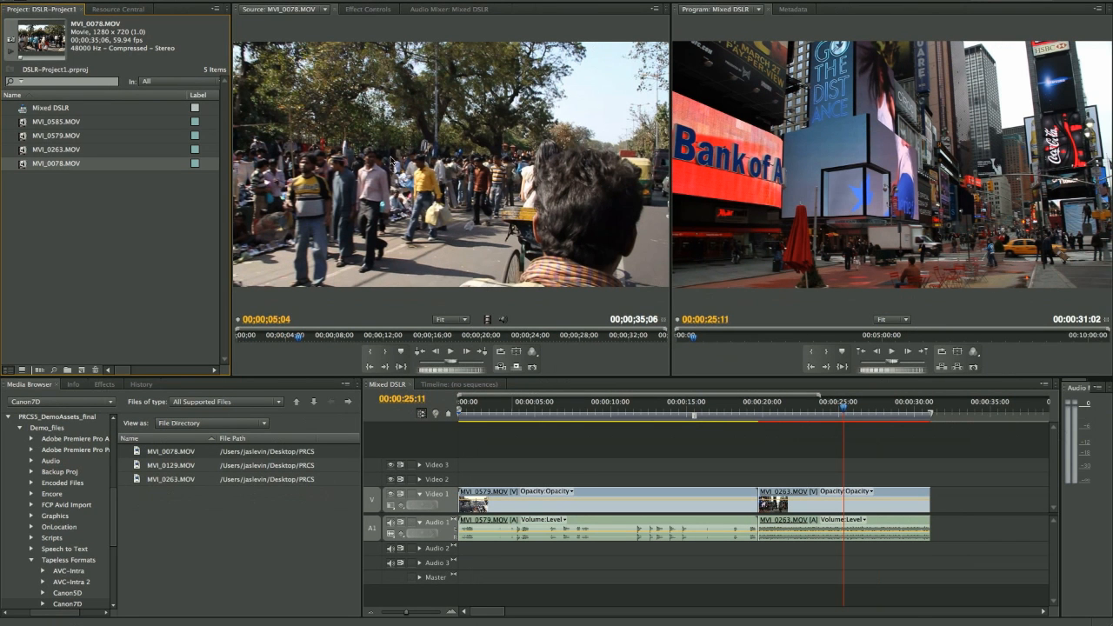
- Place MVI_0078.MOV directly after MVI_0263.MOV on Video 1 and scale it to the frame size
left_click_drag(391, 161, 926, 518)
left_click(907, 407)
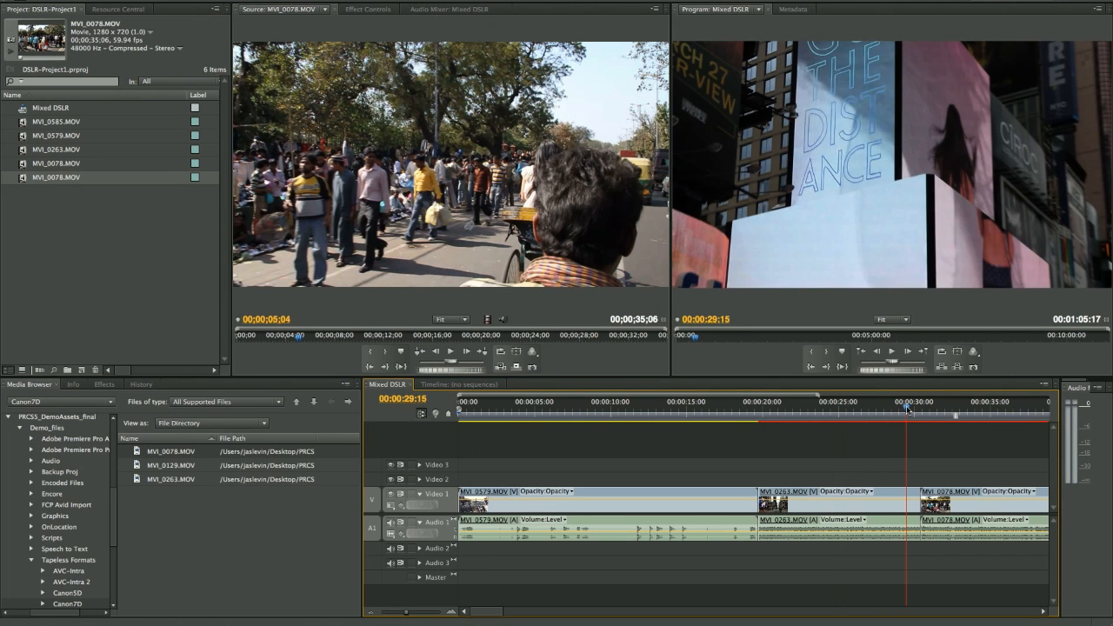
left_click_drag(907, 409, 935, 409)
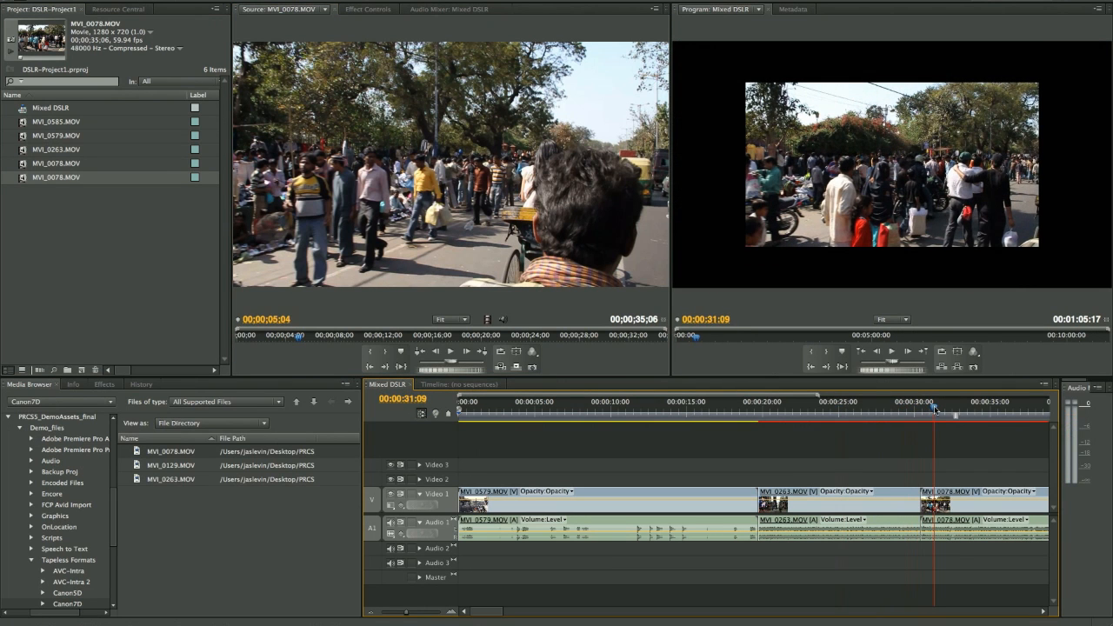
right_click(952, 506)
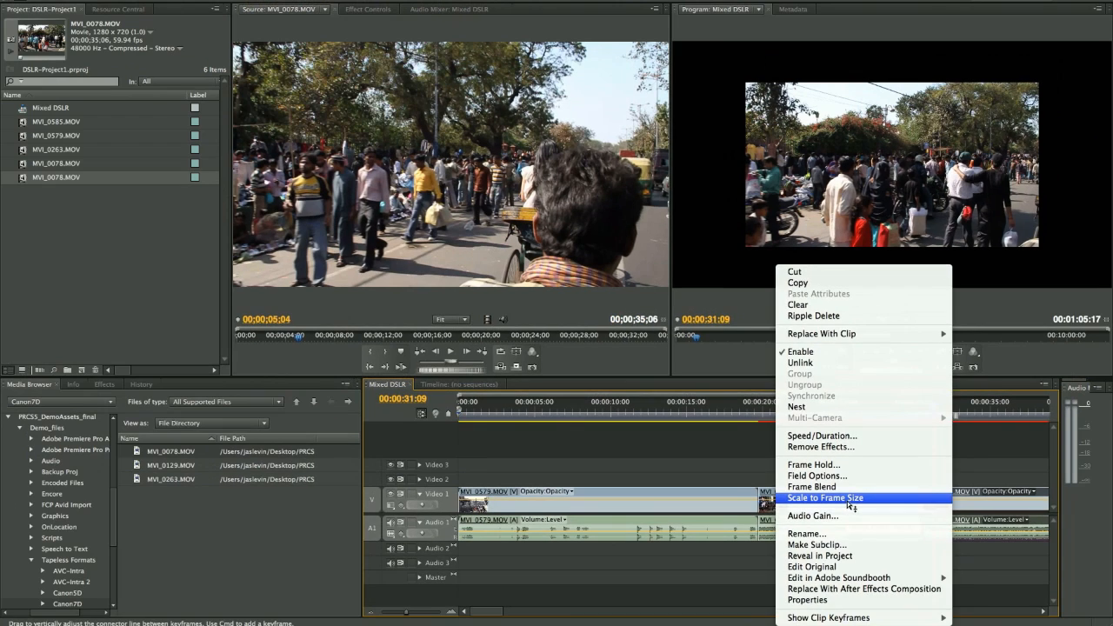
left_click(848, 503)
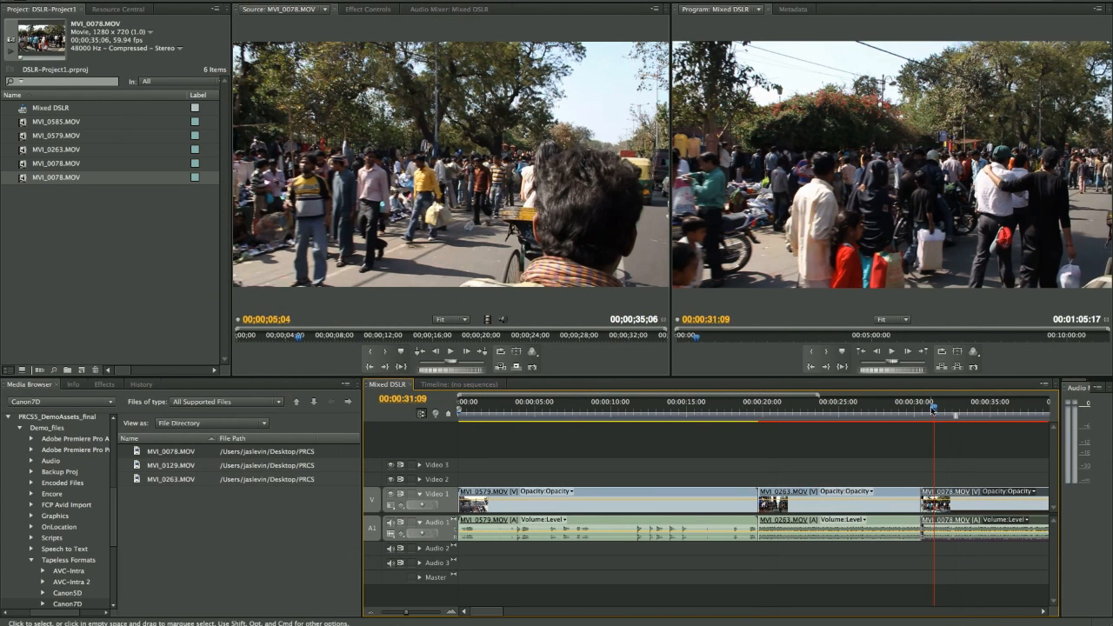
- Play the Mixed DSLR sequence across the cut from MVI_0263.MOV into MVI_0078.MOV, stopping at 00:00:35:09, and show the whole sequence
left_click(885, 414)
key("space")
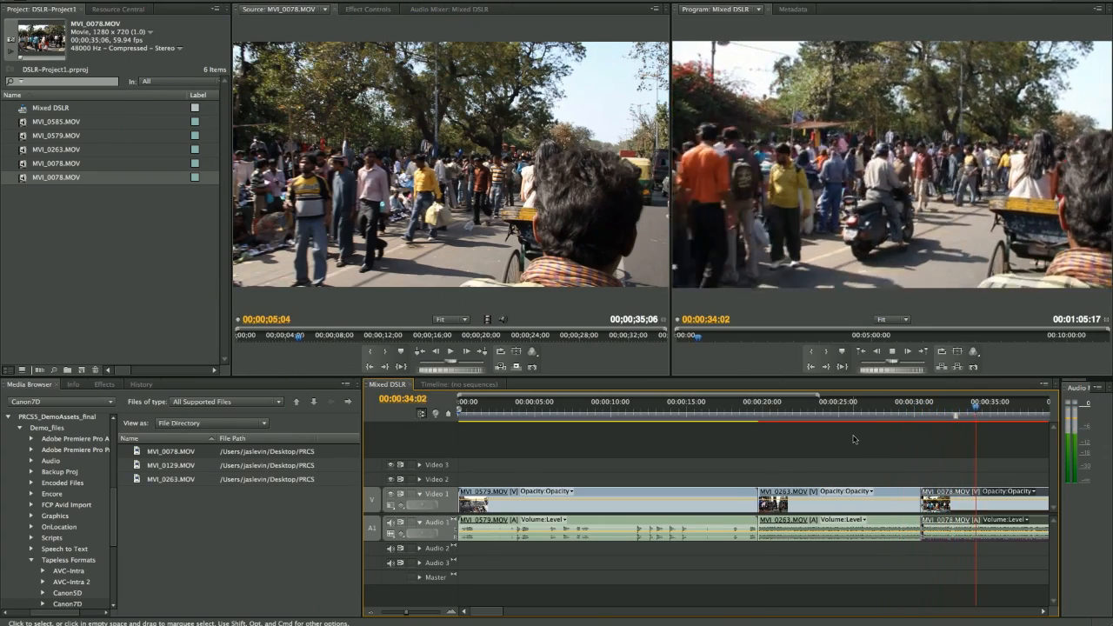
key("space")
key("minus")
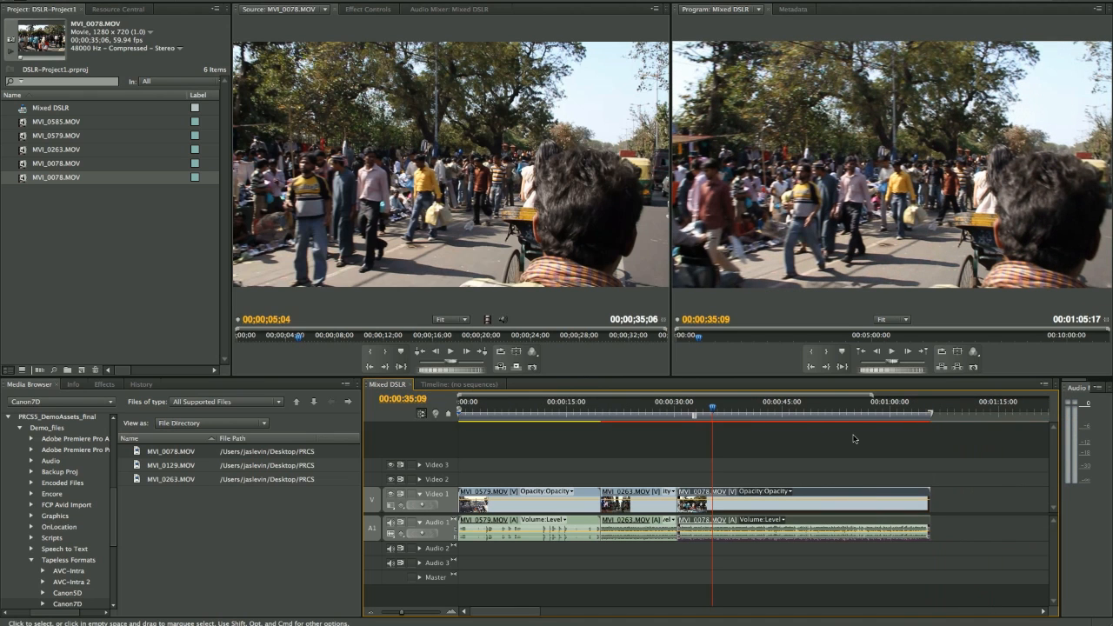
- Create a new sequence from the project's MVI_0078.MOV clip so that it matches the clip's settings
left_click(120, 237)
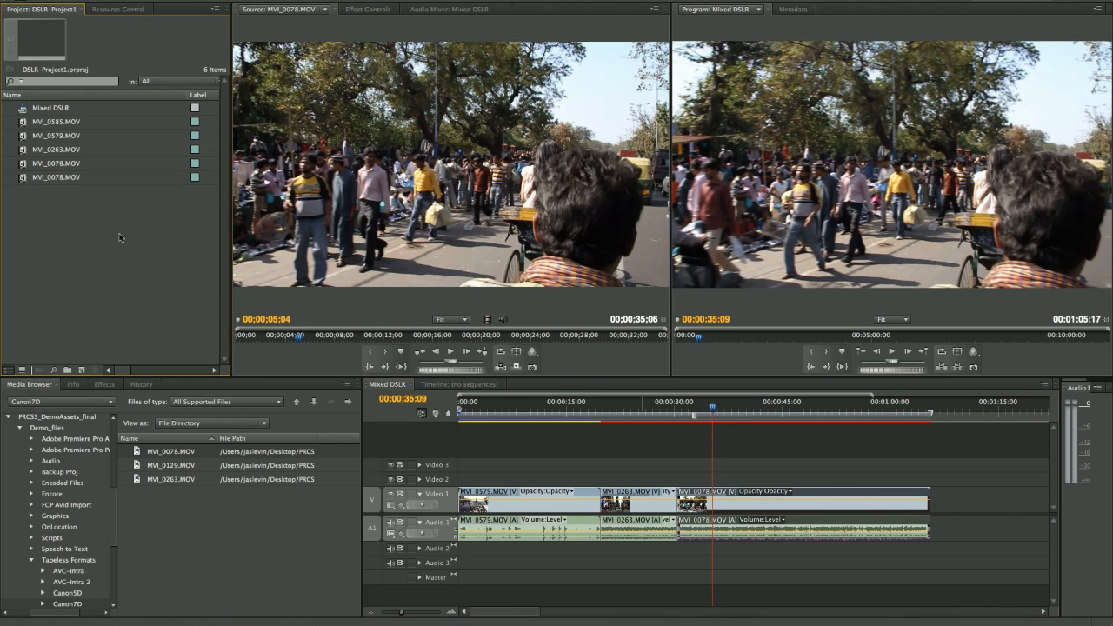
left_click(23, 180)
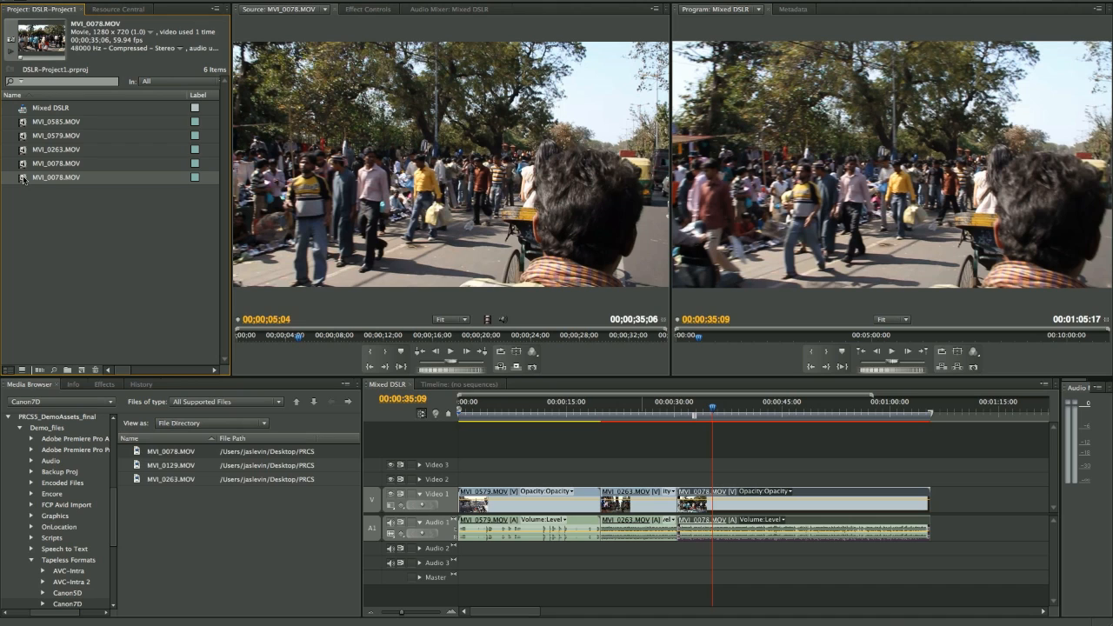
left_click_drag(23, 179, 60, 179)
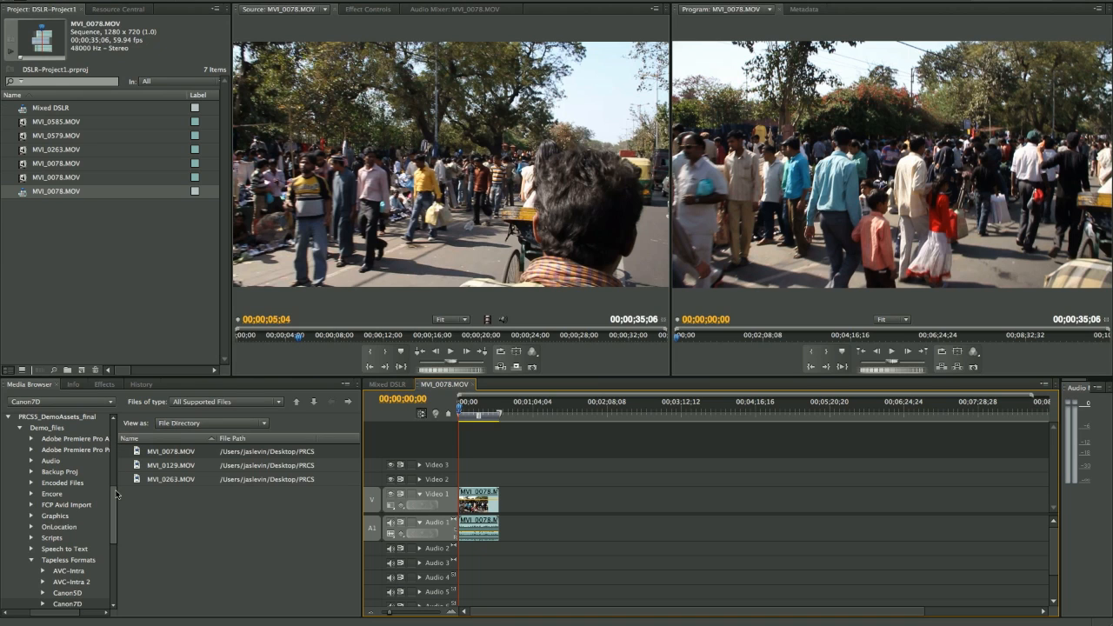
- Open MVI_0038.MOV from the DCIM/100EOS7D folder on the NO NAME volume as source clip and add it to the project
scroll(115, 499, "up", 5)
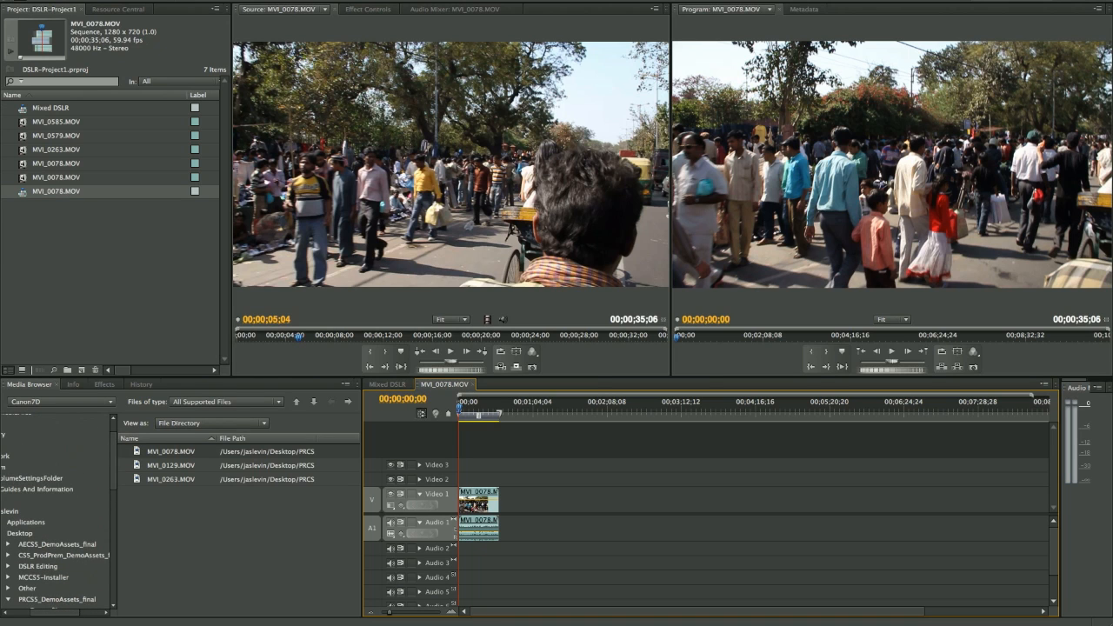
left_click_drag(50, 611, 24, 611)
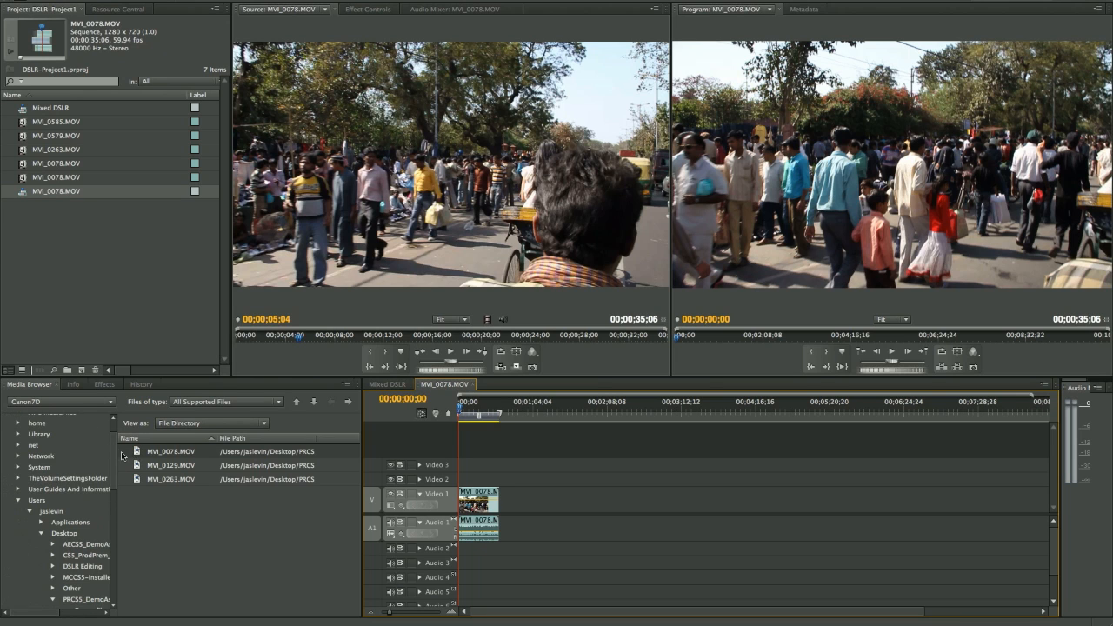
left_click_drag(116, 455, 111, 580)
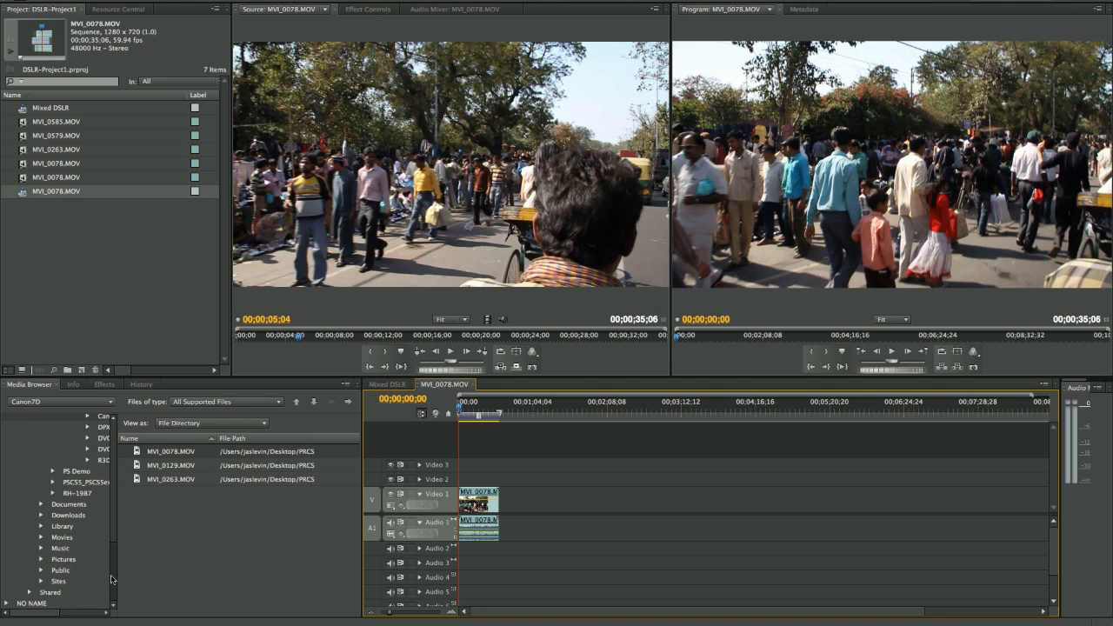
left_click(31, 603)
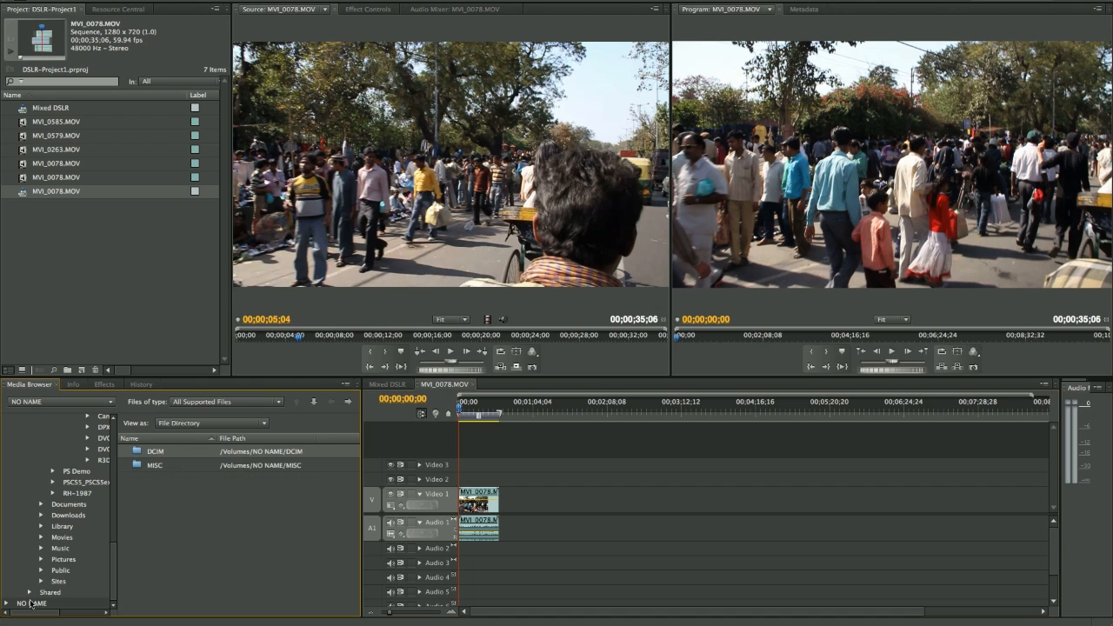
double_click(136, 453)
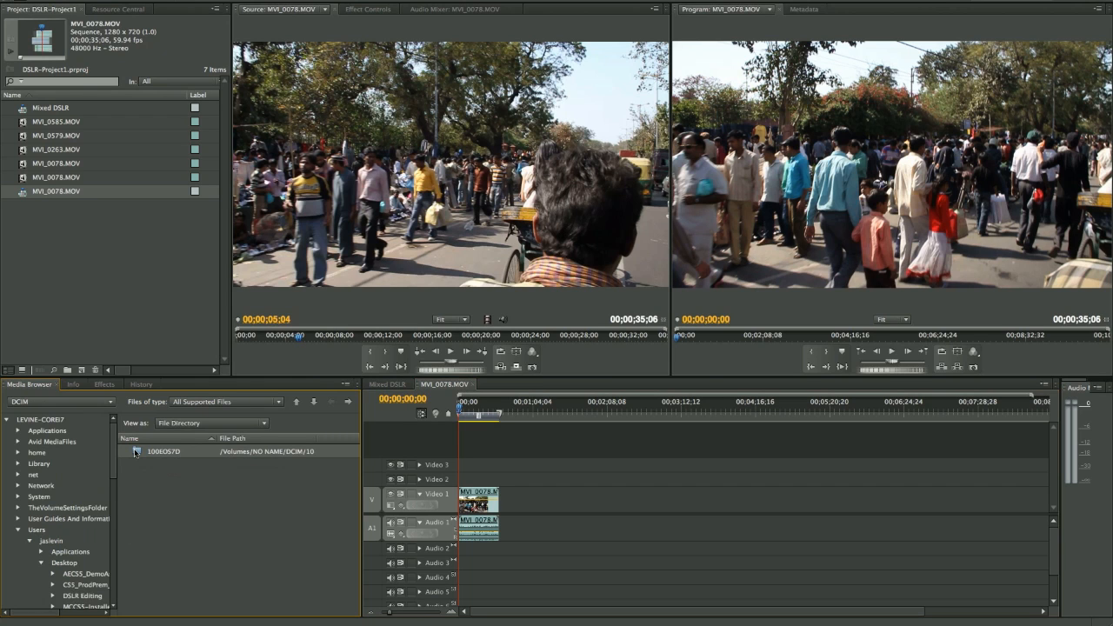
double_click(136, 452)
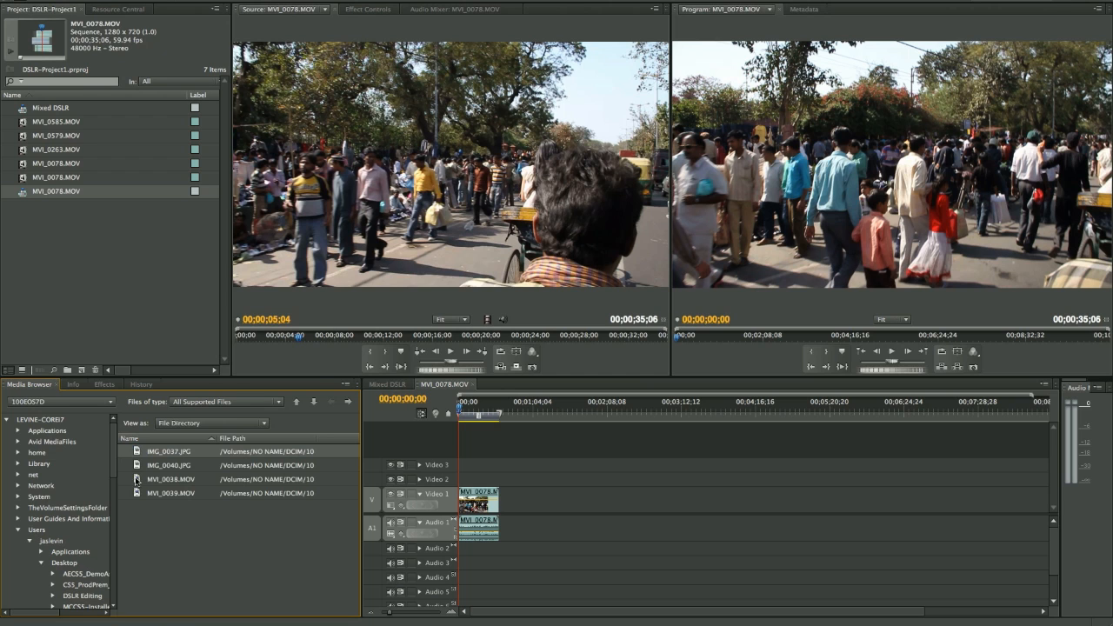
double_click(137, 479)
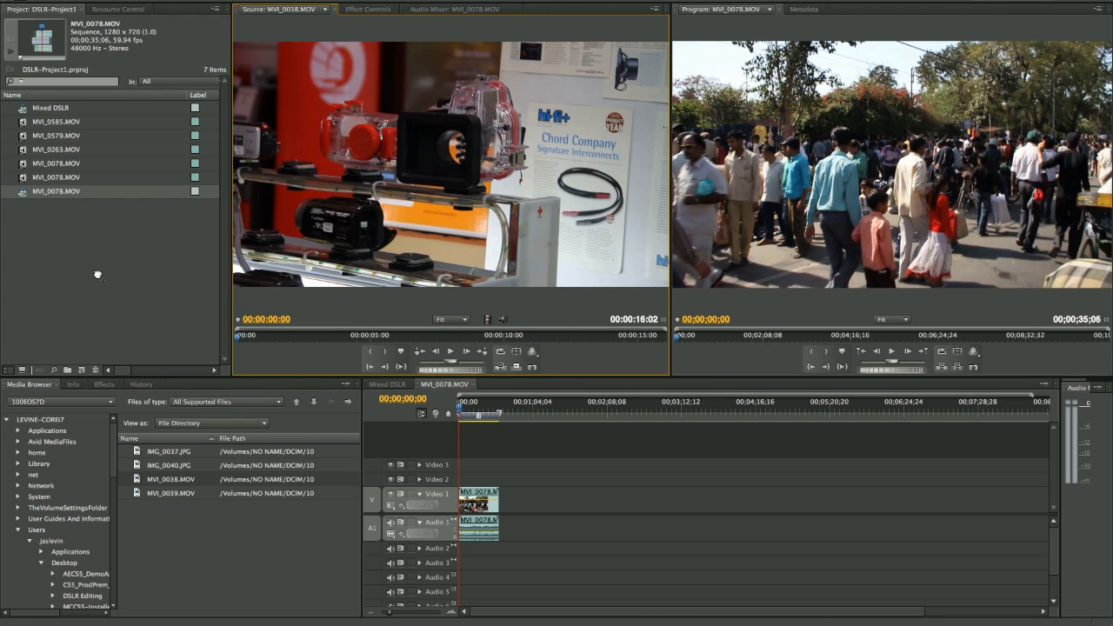
left_click_drag(98, 275, 97, 272)
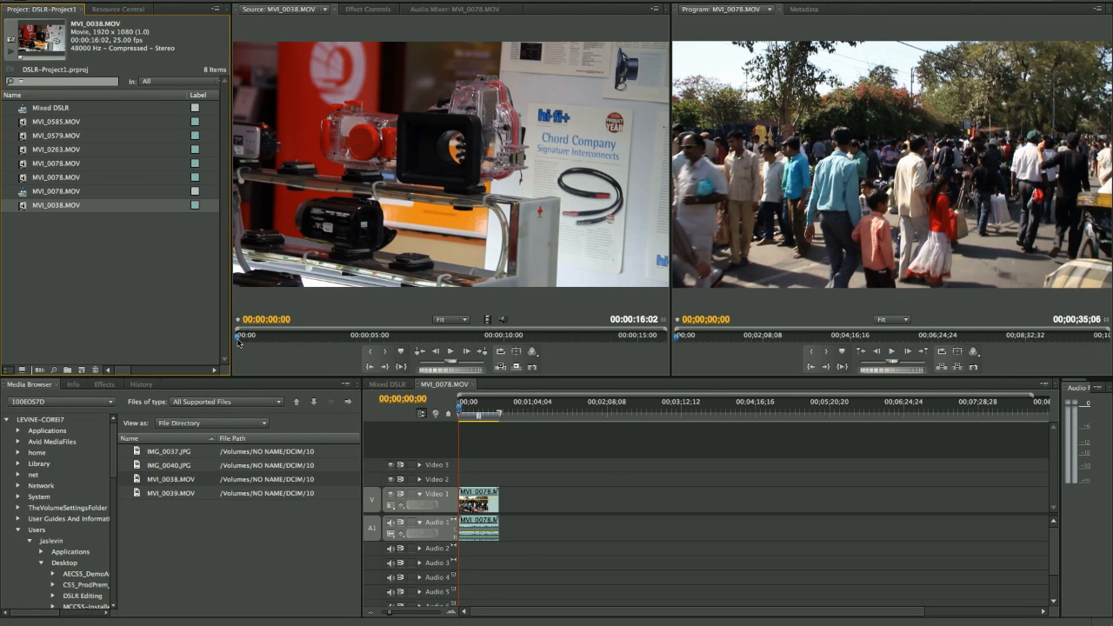
- Scrub MVI_0038.MOV to 00:00:10:07 and place the clip directly after MVI_0078.MOV on Video 1 of the new sequence
left_click(450, 338)
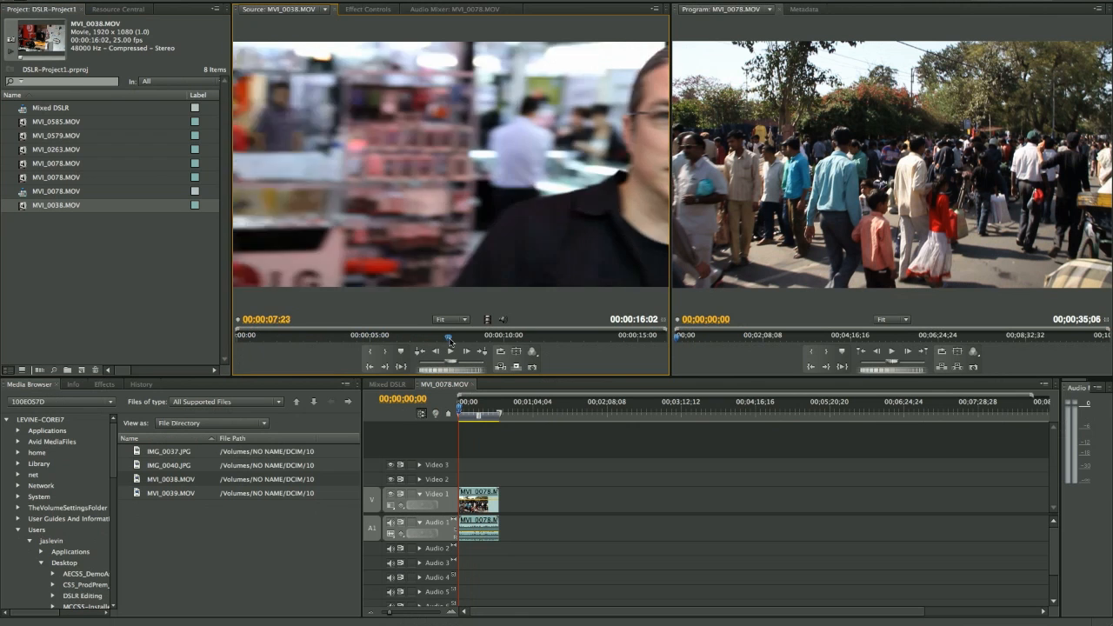
left_click_drag(450, 338, 514, 348)
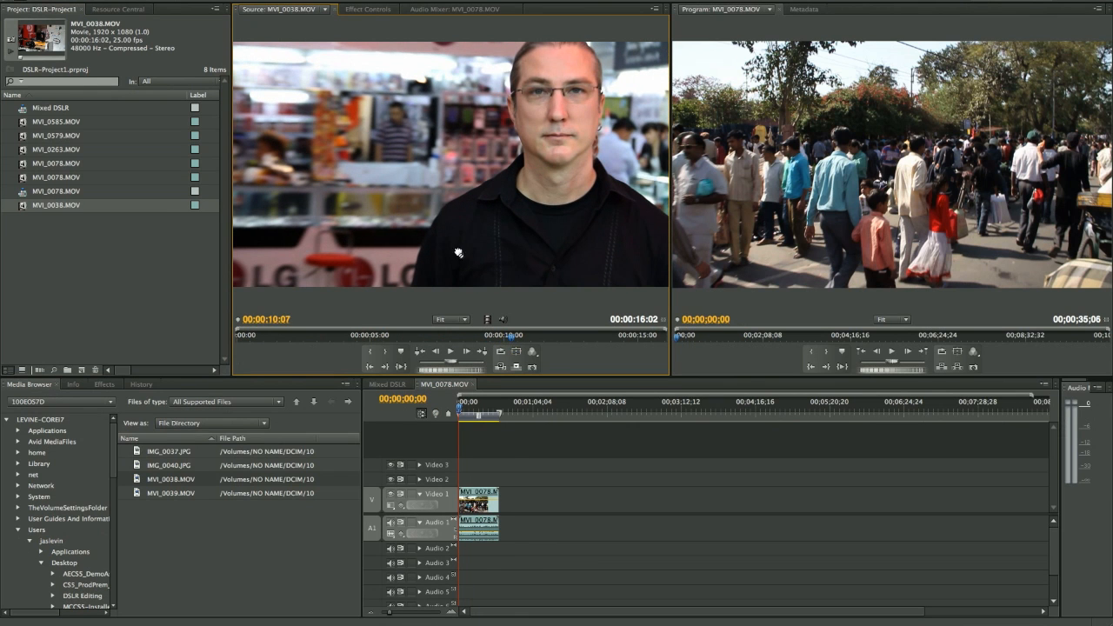
left_click_drag(458, 253, 505, 494)
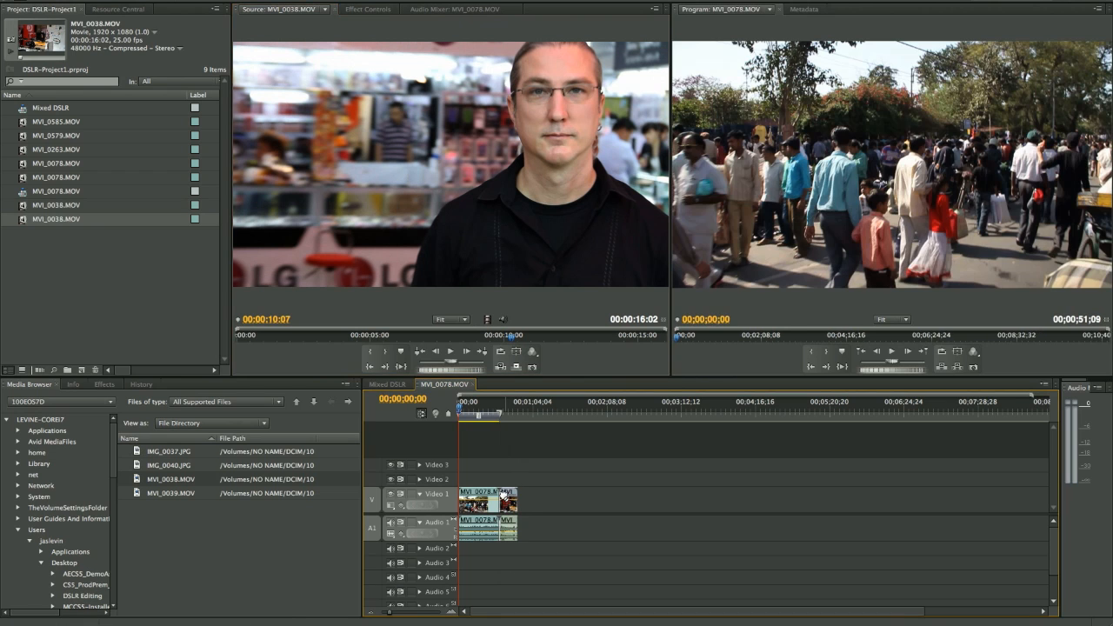
- Scale the MVI_0038.MOV clip in the MVI_0078.MOV sequence to the frame size
left_click(465, 406)
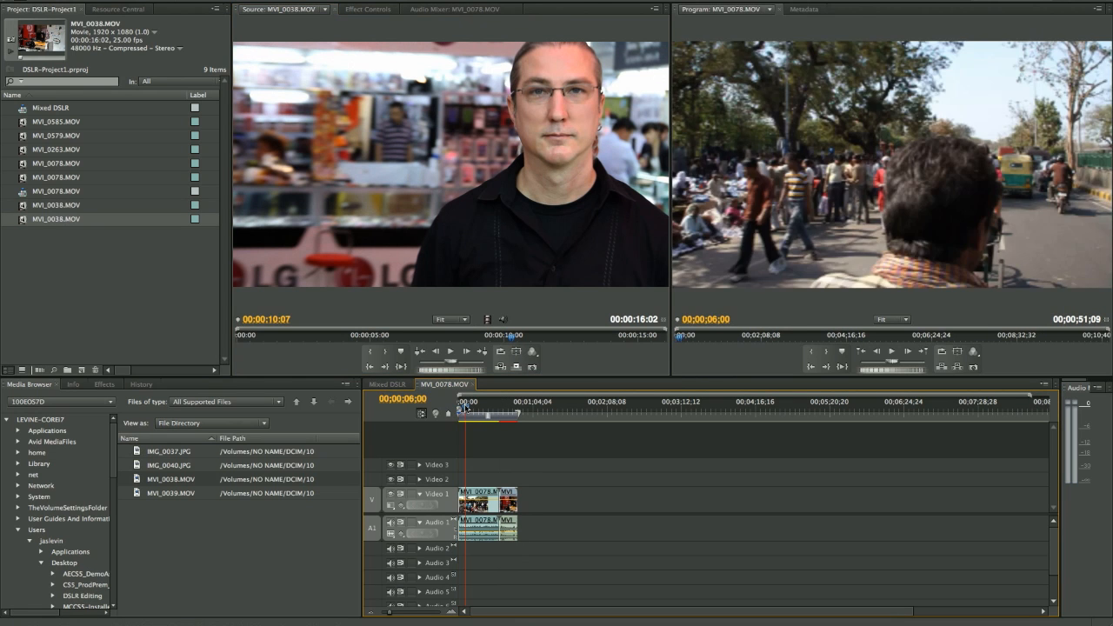
left_click_drag(466, 405, 503, 407)
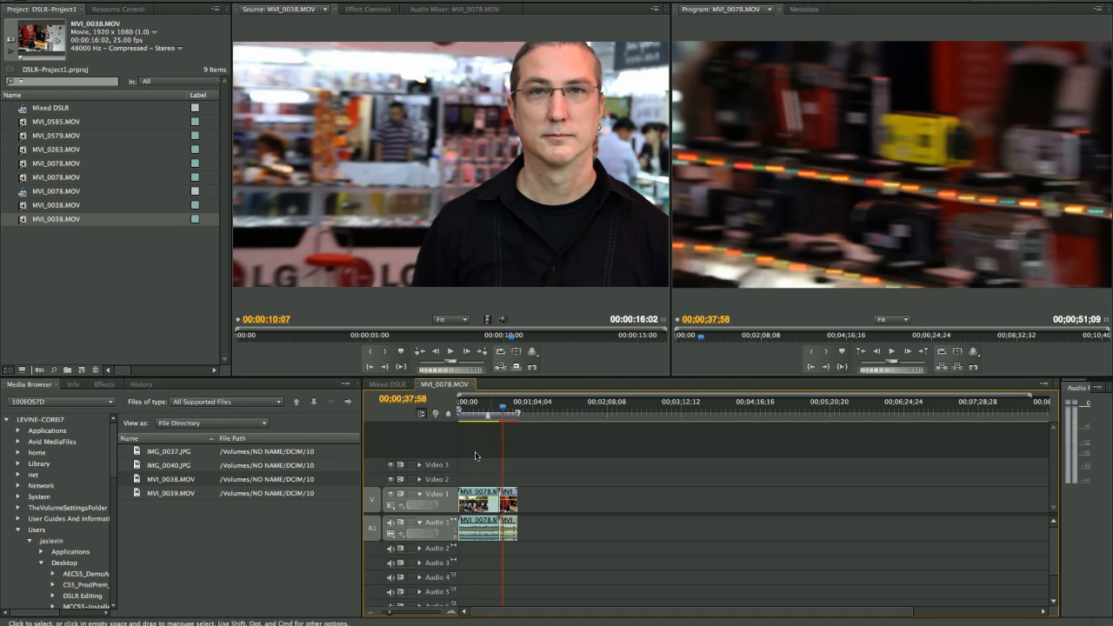
right_click(513, 503)
left_click(554, 497)
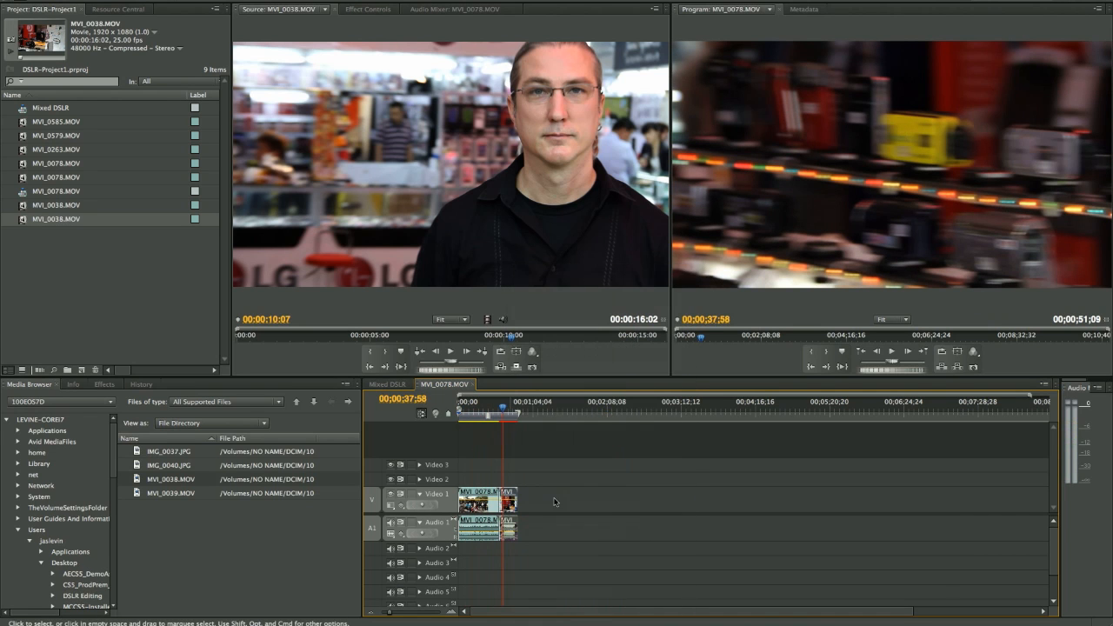
- Play the start of MVI_0038.MOV in the maximized Program monitor from 00;00;36;22, and restore the normal panel layout
left_click_drag(505, 407, 494, 410)
key("space")
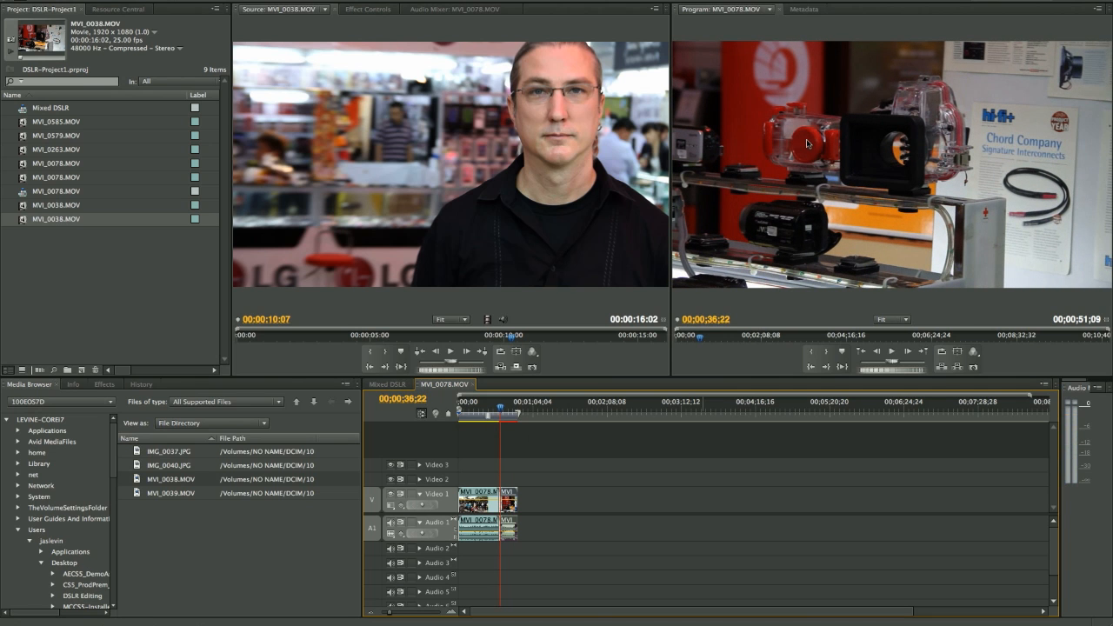
key("grave")
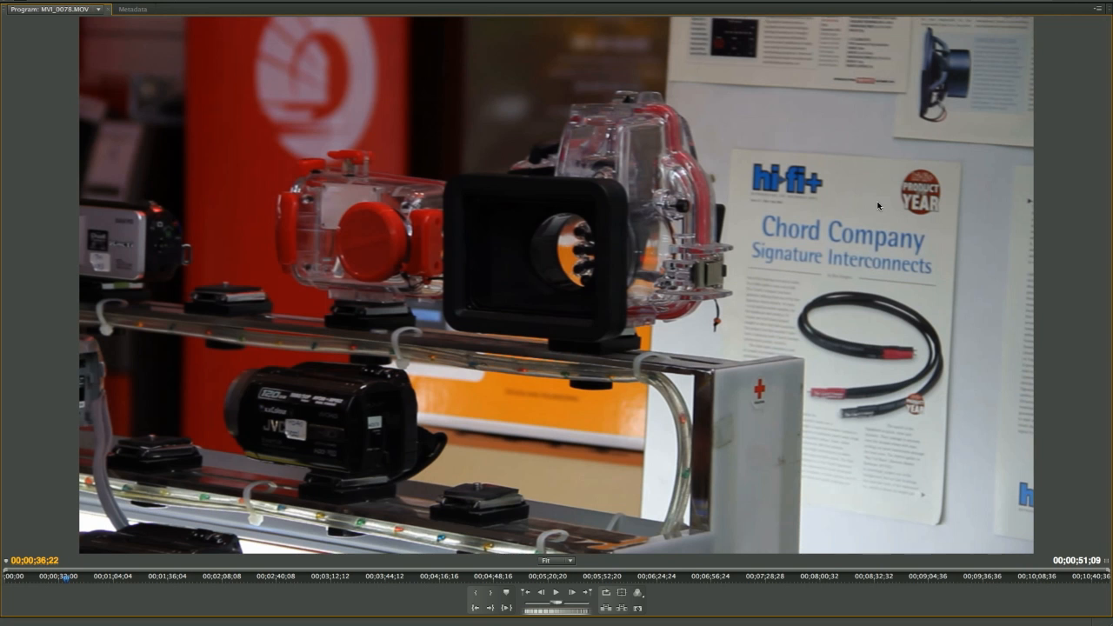
key("space")
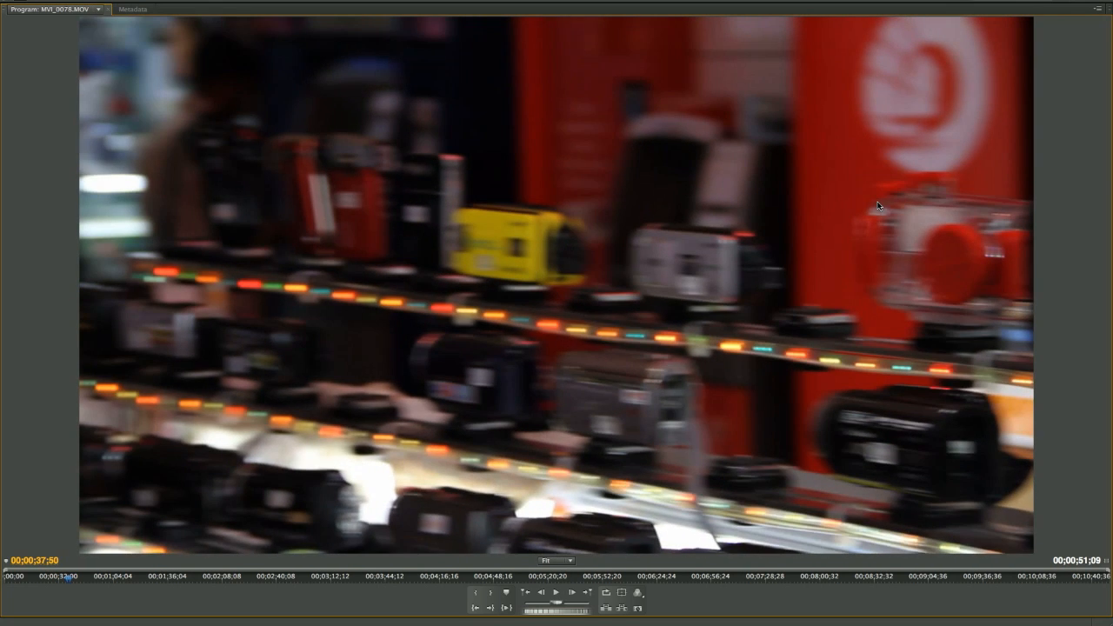
key("grave")
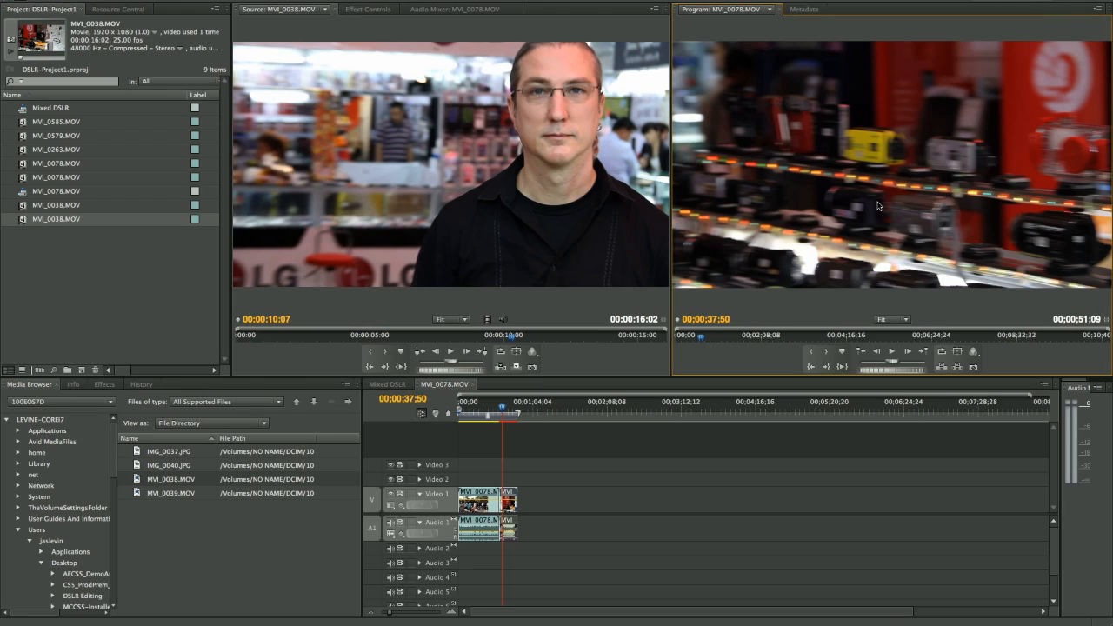